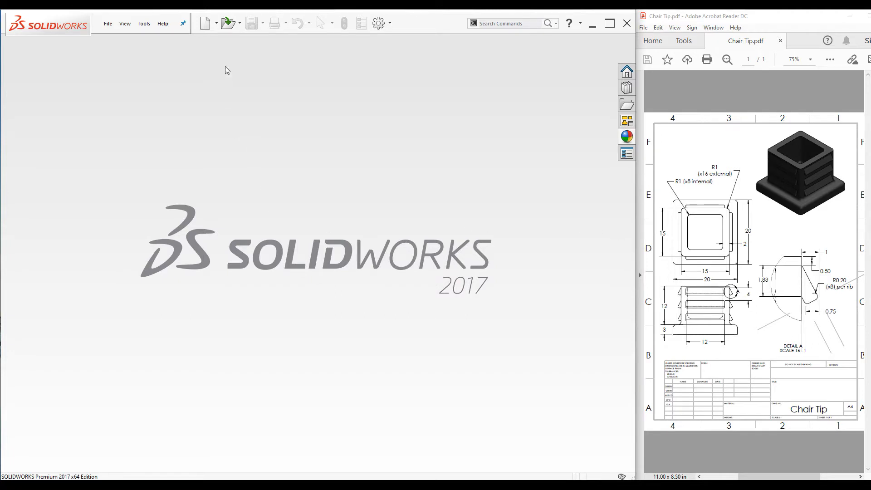
Create a new part document
{"action": "left_click", "coordinate": [216, 24]}
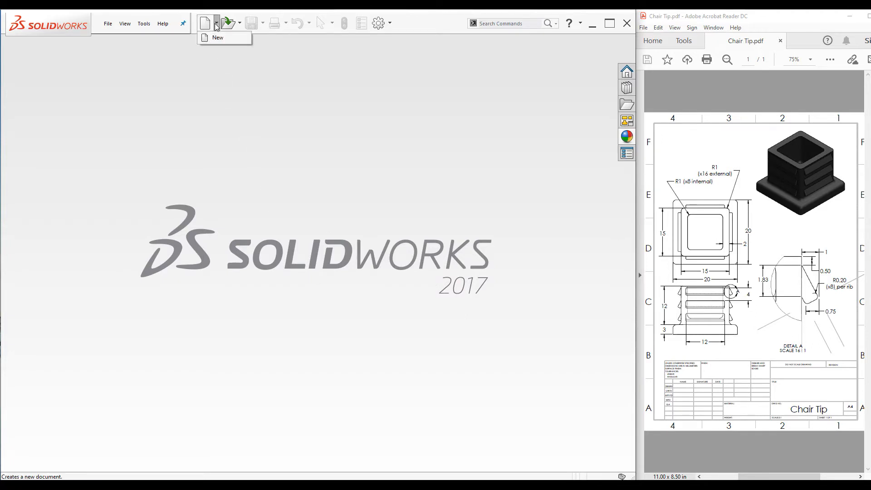
{"action": "left_click", "coordinate": [219, 37]}
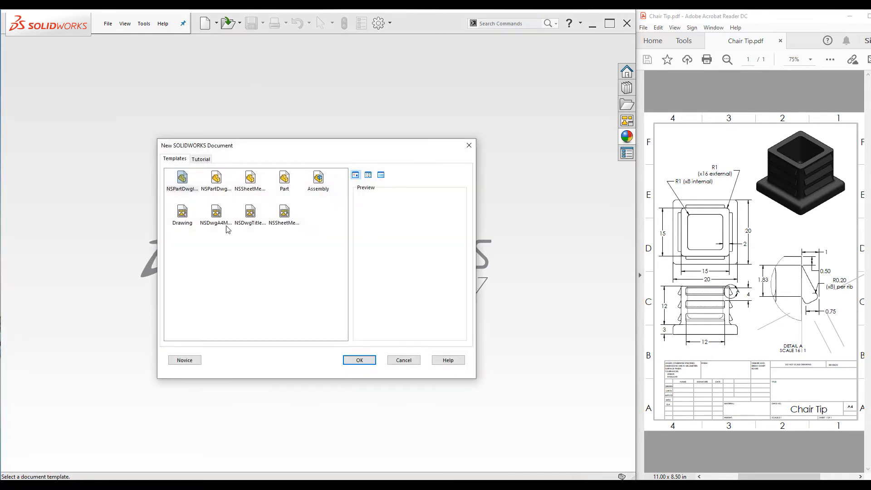
{"action": "left_click", "coordinate": [285, 180]}
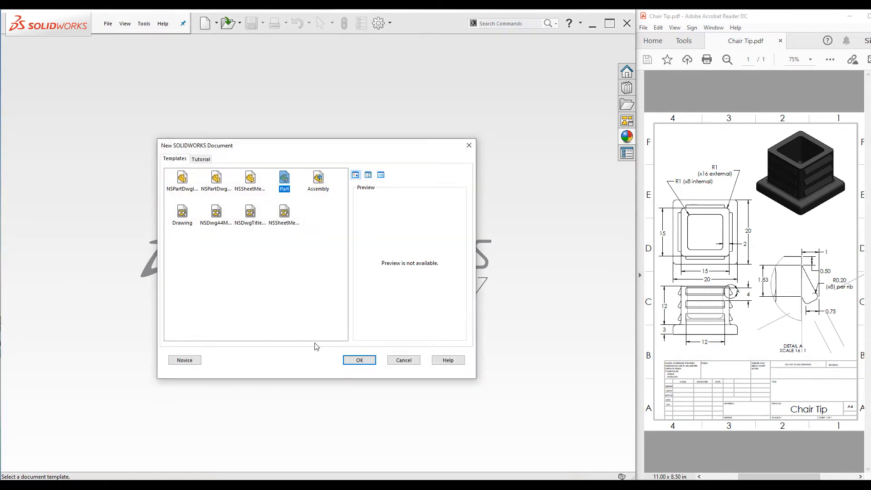
{"action": "left_click", "coordinate": [359, 361]}
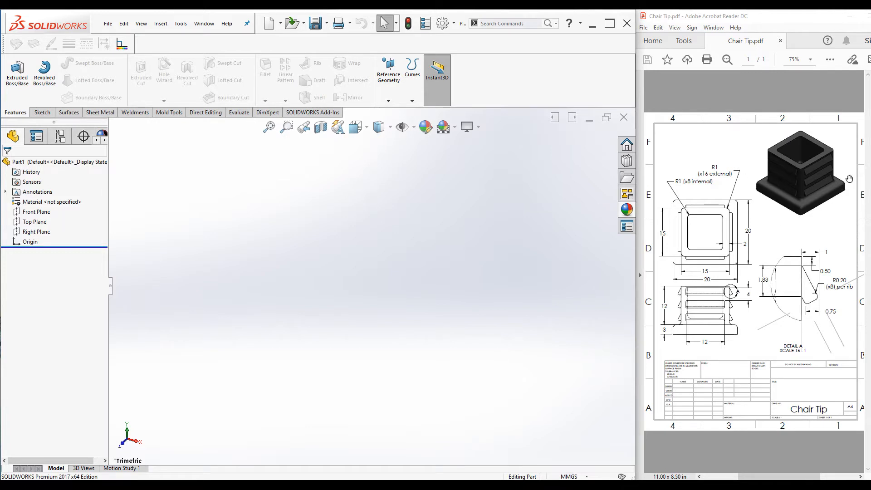
Start a sketch on the Top Plane and draw a center rectangle centred on the origin
{"action": "left_click", "coordinate": [35, 221]}
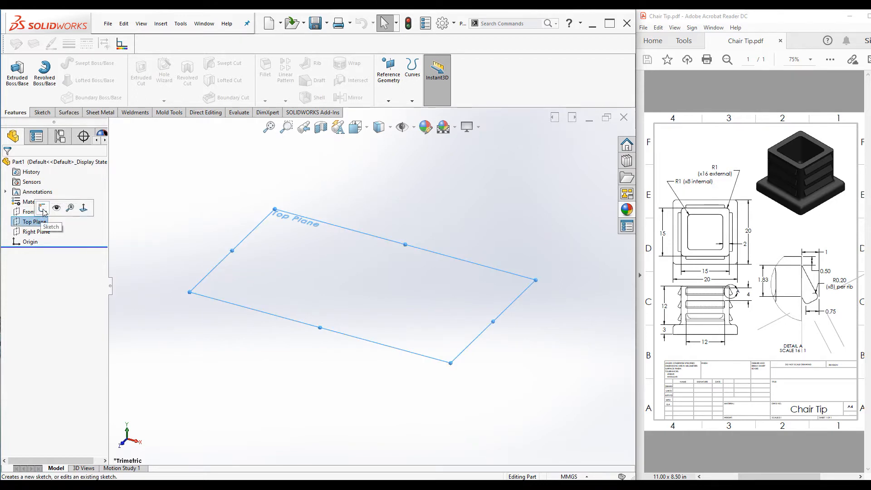
{"action": "left_click", "coordinate": [42, 208]}
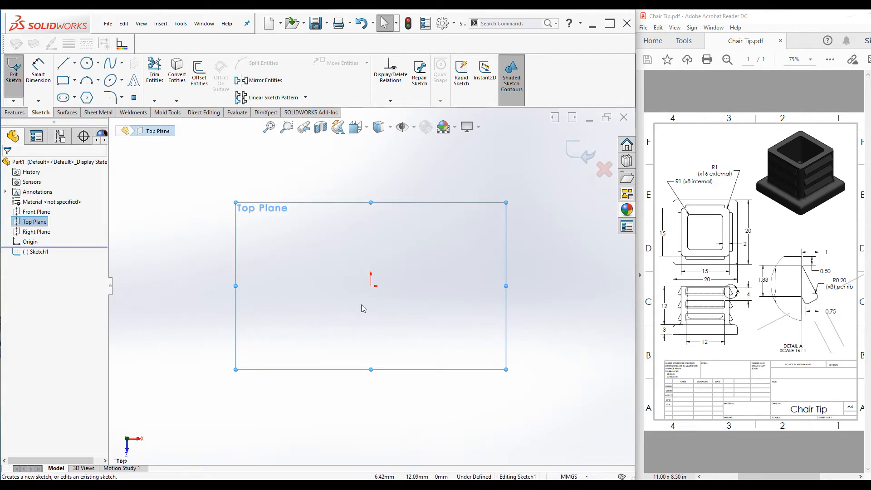
{"action": "left_click", "coordinate": [74, 81]}
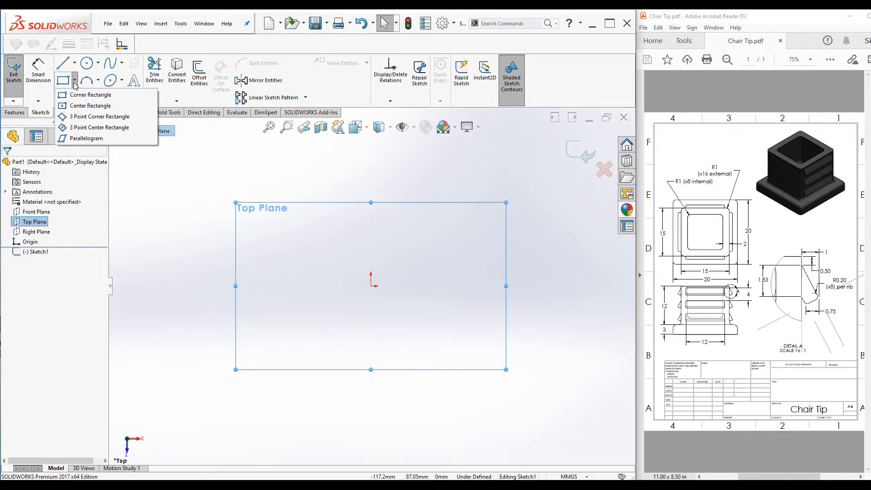
{"action": "left_click", "coordinate": [61, 107]}
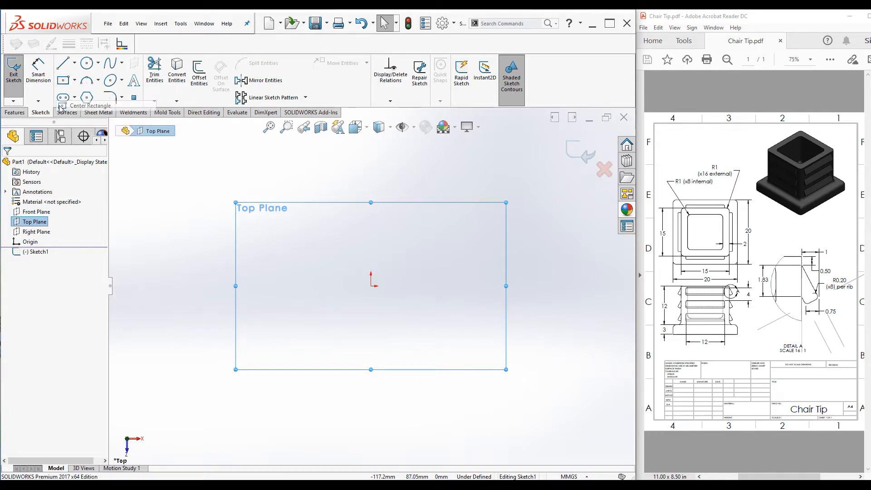
{"action": "left_click", "coordinate": [371, 286]}
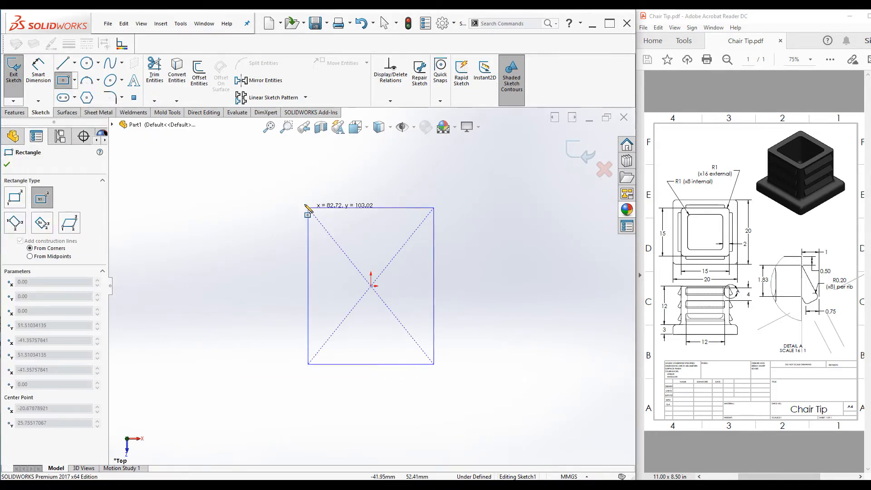
{"action": "left_click", "coordinate": [274, 196]}
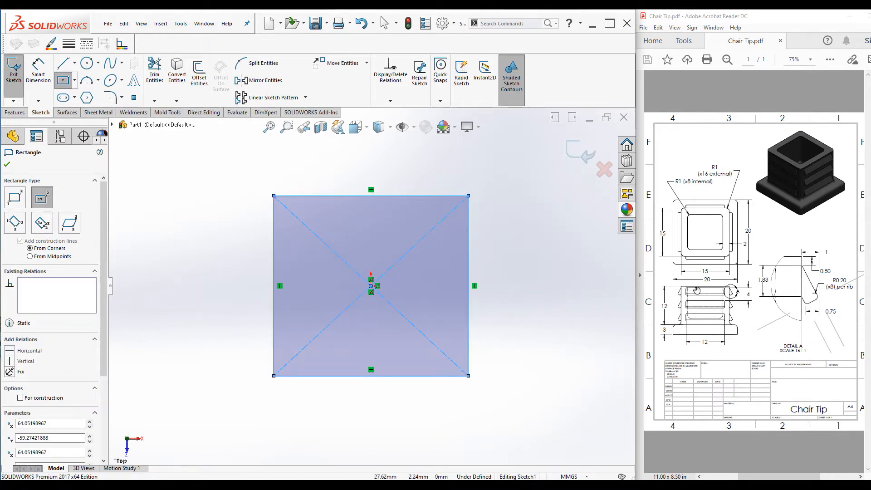
Dimension the rectangle's height and width to 20 mm each
{"action": "left_click", "coordinate": [37, 68]}
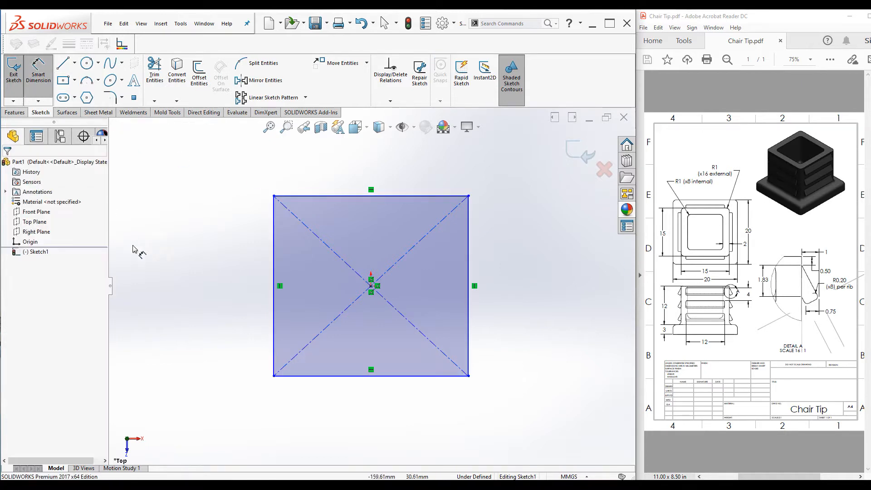
{"action": "left_click", "coordinate": [274, 284]}
{"action": "left_click", "coordinate": [228, 278]}
{"action": "type", "text": "20"}
{"action": "key", "text": "Return"}
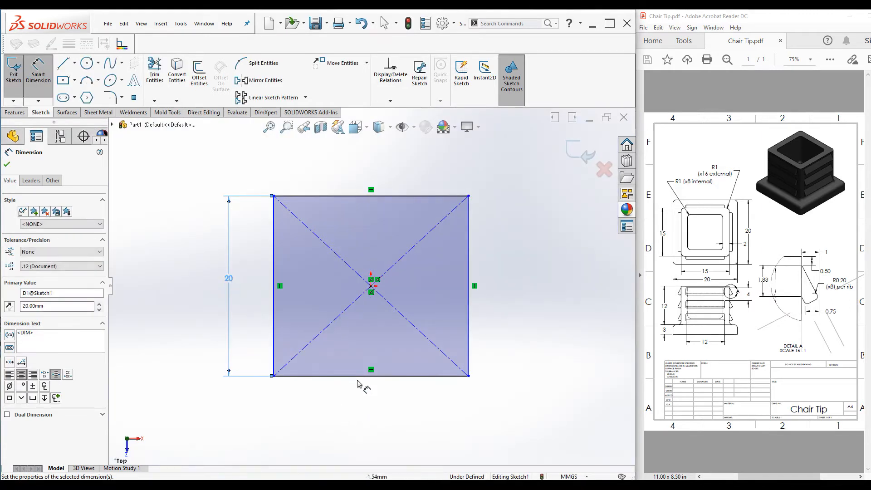
{"action": "left_click", "coordinate": [359, 380]}
{"action": "left_click", "coordinate": [363, 402]}
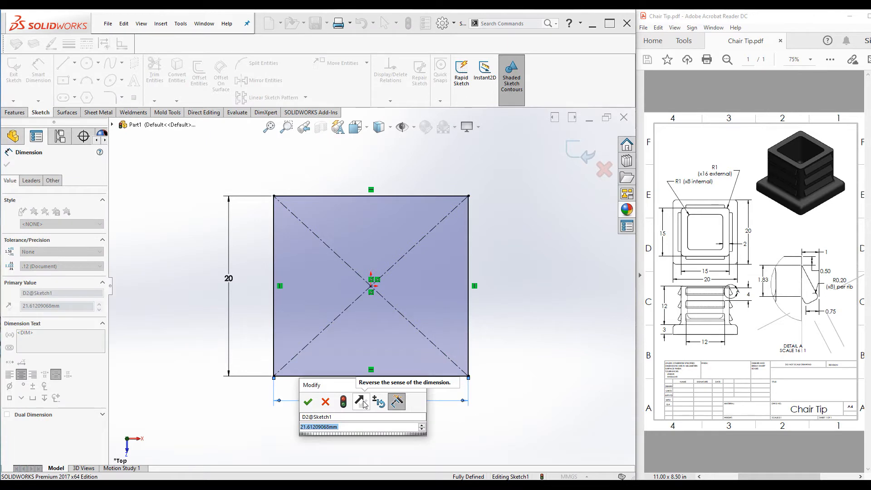
{"action": "key", "text": "BackSpace"}
{"action": "type", "text": "20"}
{"action": "left_click", "coordinate": [309, 402]}
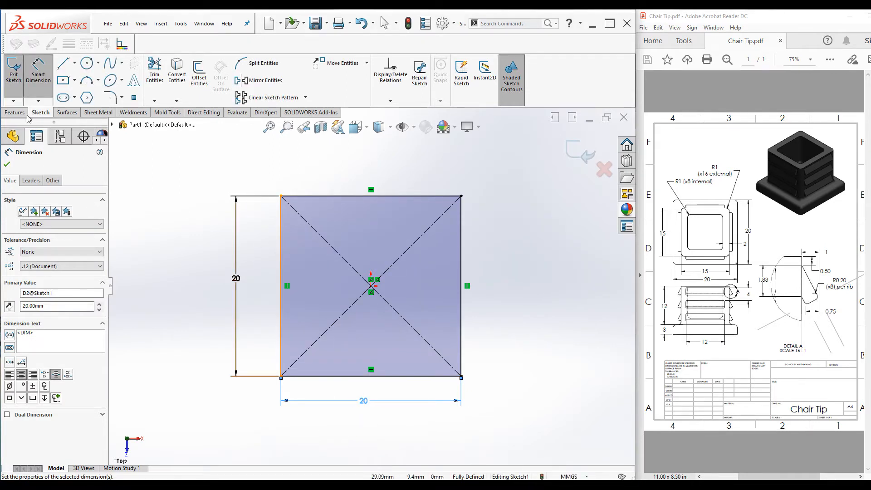
Extrude the square sketch as a boss 3 mm deep
{"action": "left_click", "coordinate": [10, 113]}
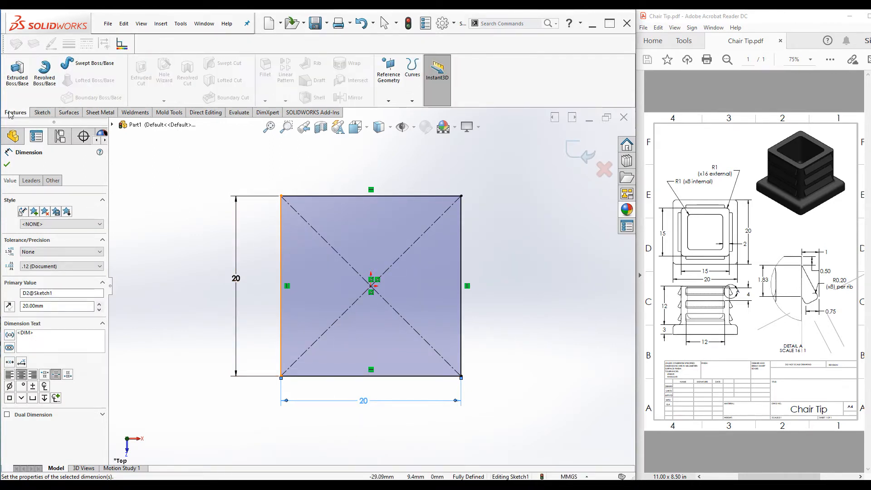
{"action": "left_click", "coordinate": [16, 68]}
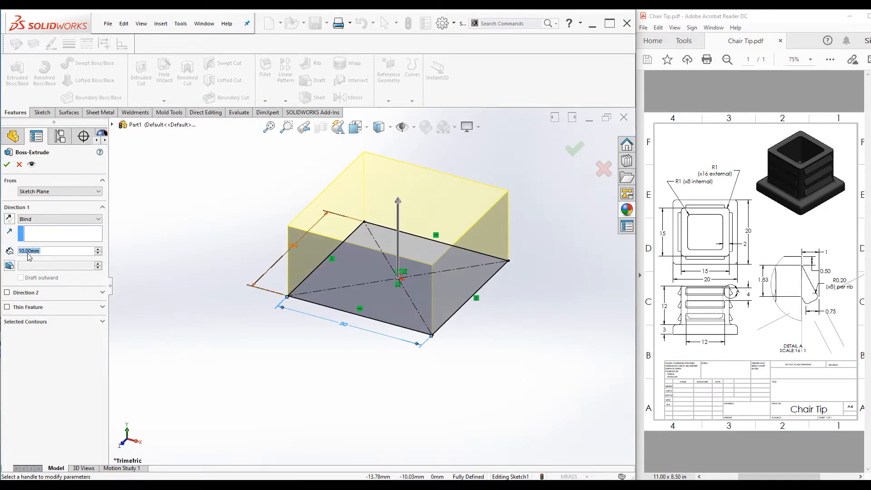
{"action": "type", "text": "3"}
{"action": "mouse_move", "coordinate": [35, 263]}
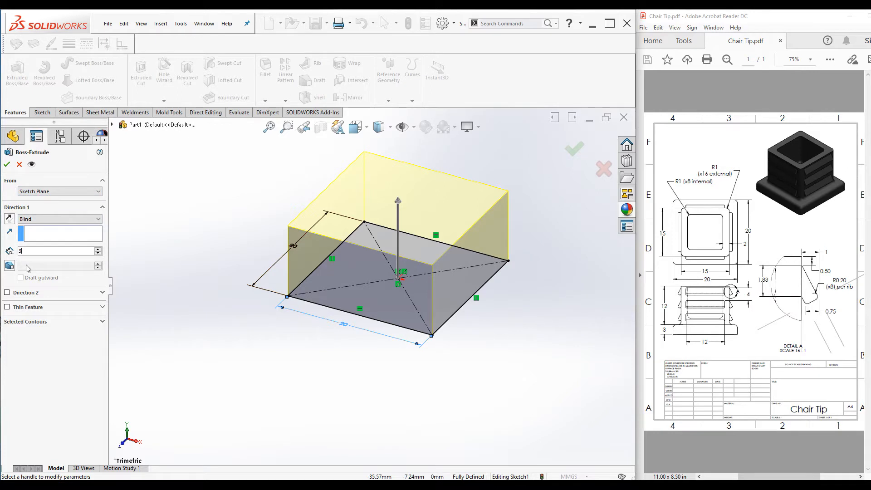
{"action": "left_click", "coordinate": [54, 346]}
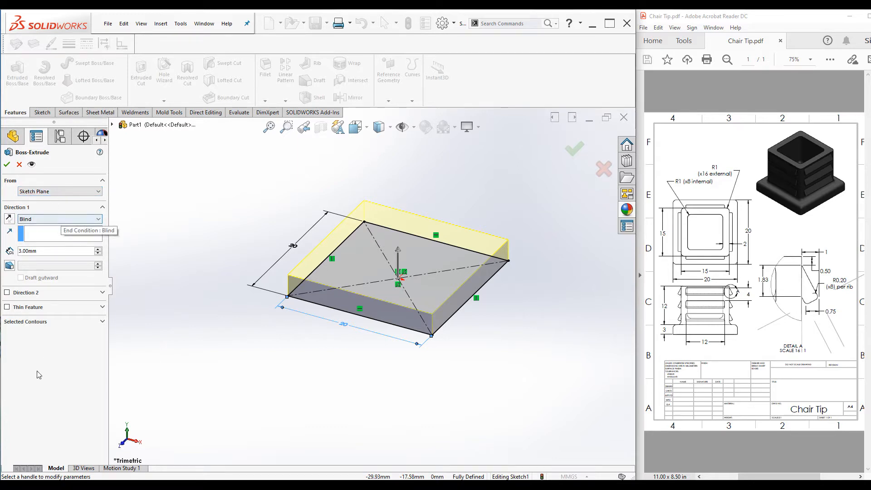
{"action": "left_click", "coordinate": [6, 164]}
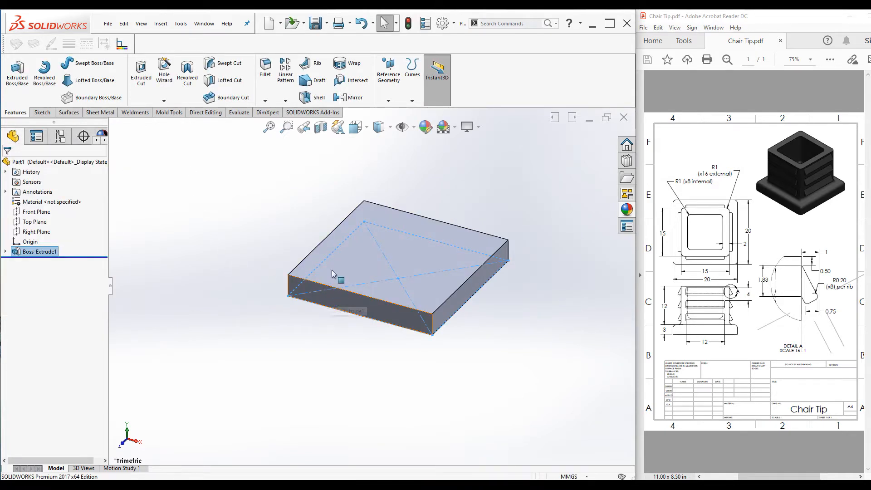
Start a sketch on the base's top face and draw a center rectangle centred on the origin
{"action": "left_click", "coordinate": [352, 256]}
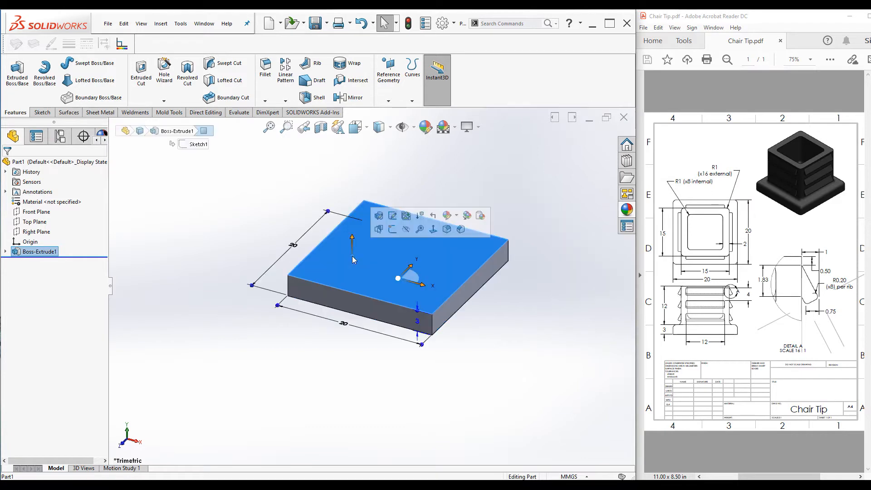
{"action": "left_click", "coordinate": [391, 230]}
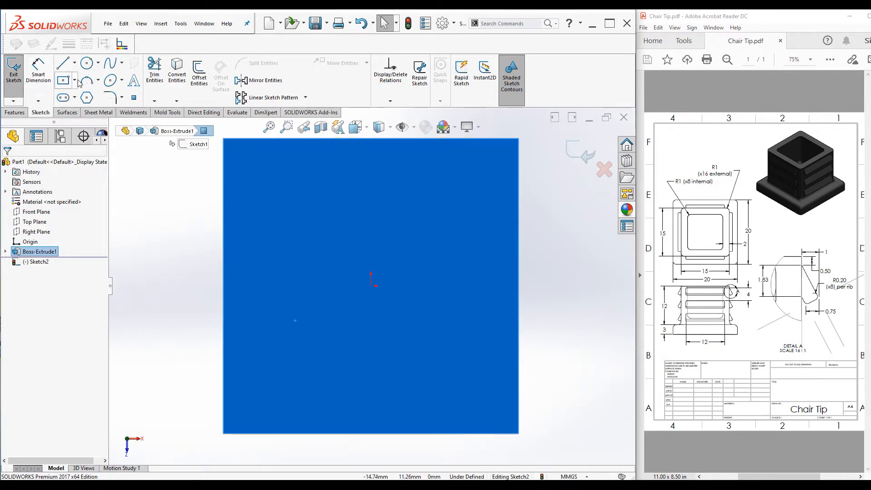
{"action": "left_click", "coordinate": [63, 82]}
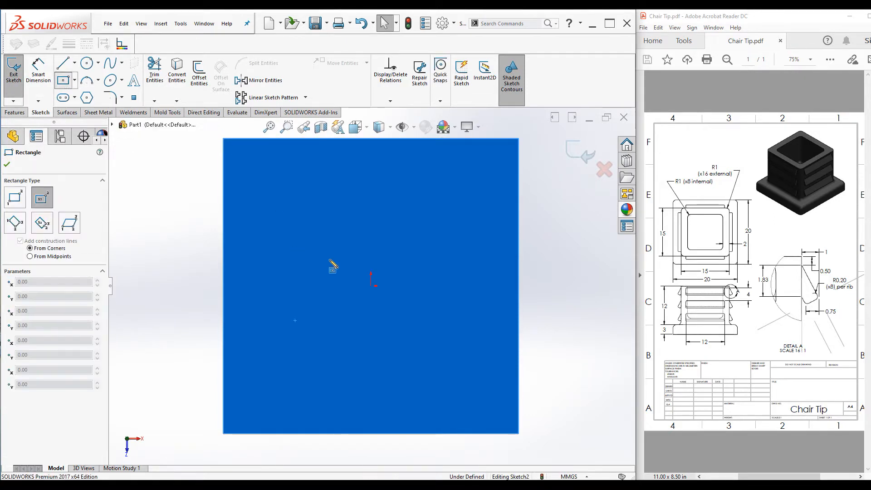
{"action": "left_click", "coordinate": [371, 285]}
{"action": "left_click", "coordinate": [280, 198]}
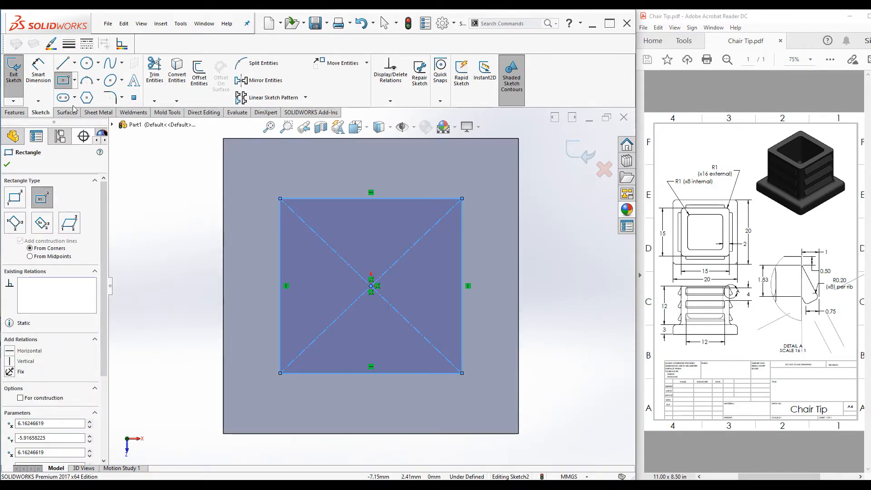
Dimension the new rectangle's width and height to 15 mm each
{"action": "left_click", "coordinate": [38, 72]}
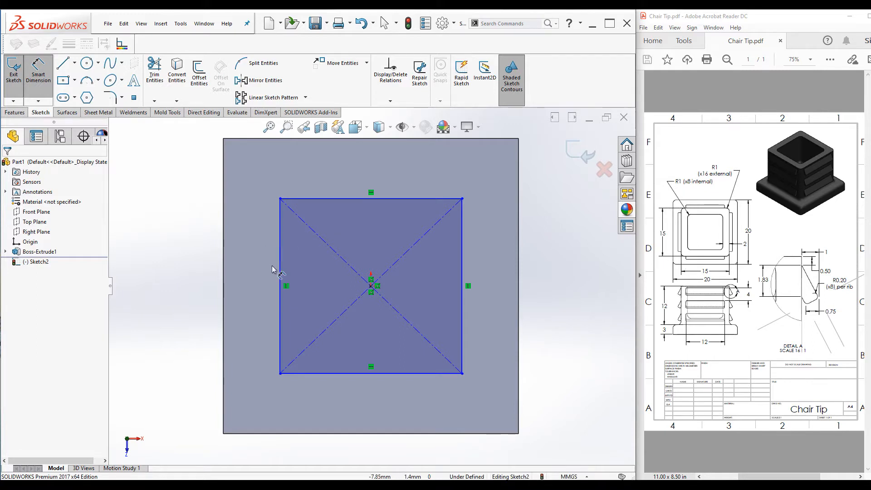
{"action": "left_click", "coordinate": [355, 374]}
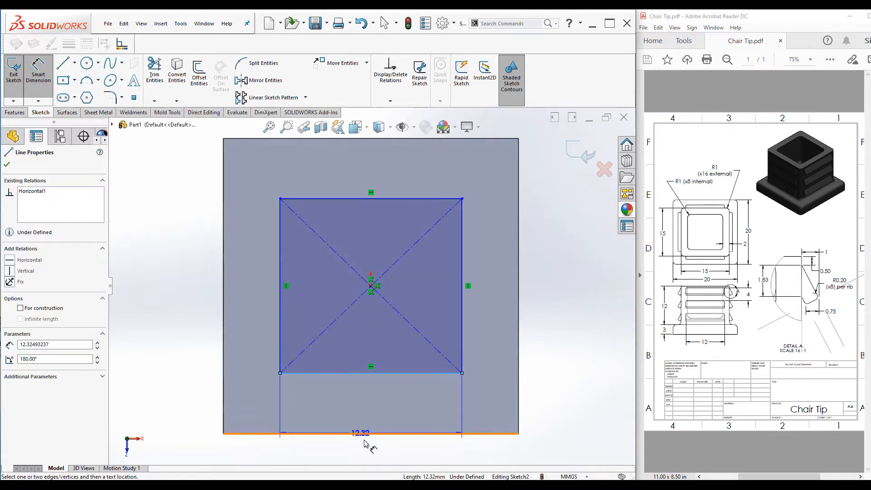
{"action": "left_click", "coordinate": [368, 449]}
{"action": "type", "text": "15"}
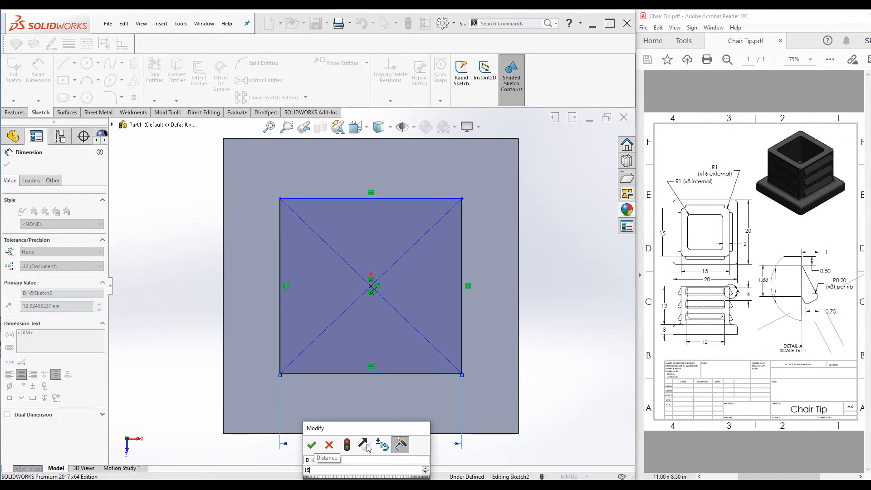
{"action": "key", "text": "Return"}
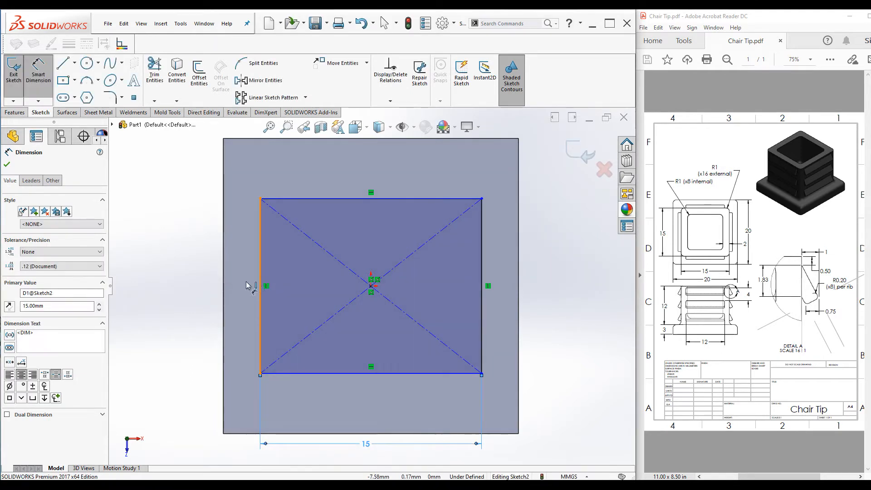
{"action": "left_click", "coordinate": [260, 286]}
{"action": "left_click", "coordinate": [185, 288]}
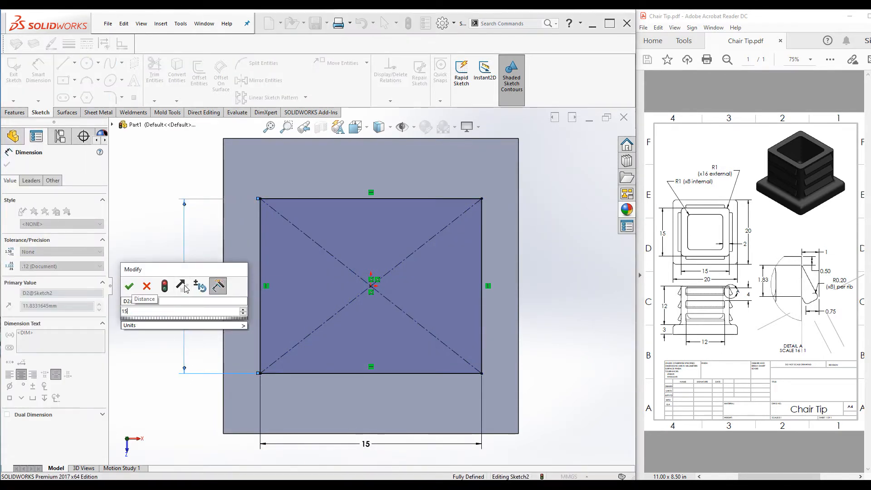
{"action": "key", "text": "Return"}
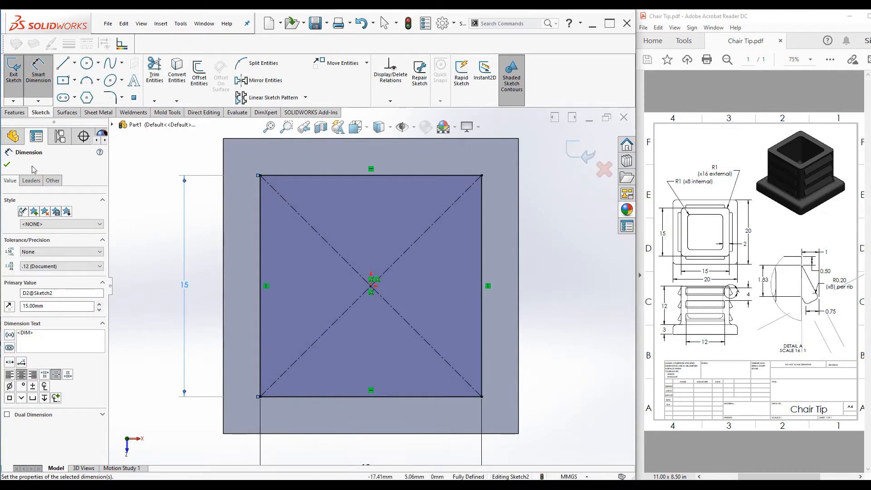
Extrude the 15 mm square sketch 12 mm as a separate body, without merging it into the base
{"action": "left_click", "coordinate": [14, 112]}
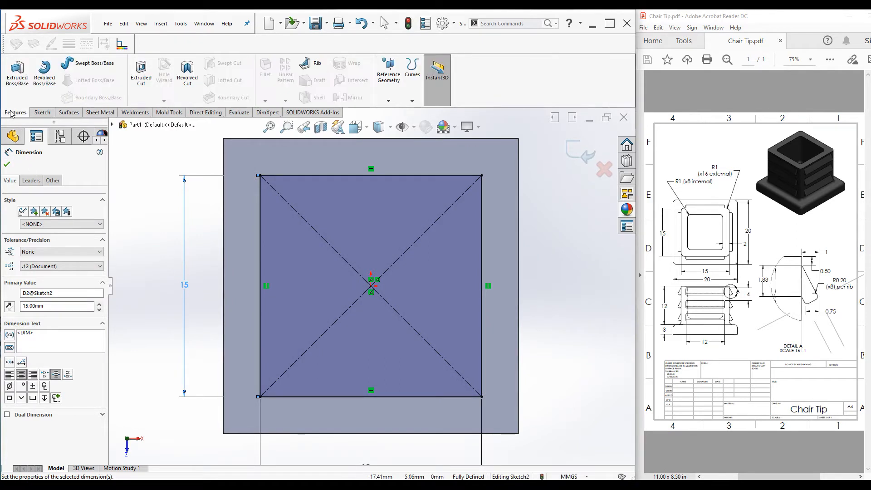
{"action": "left_click", "coordinate": [18, 68]}
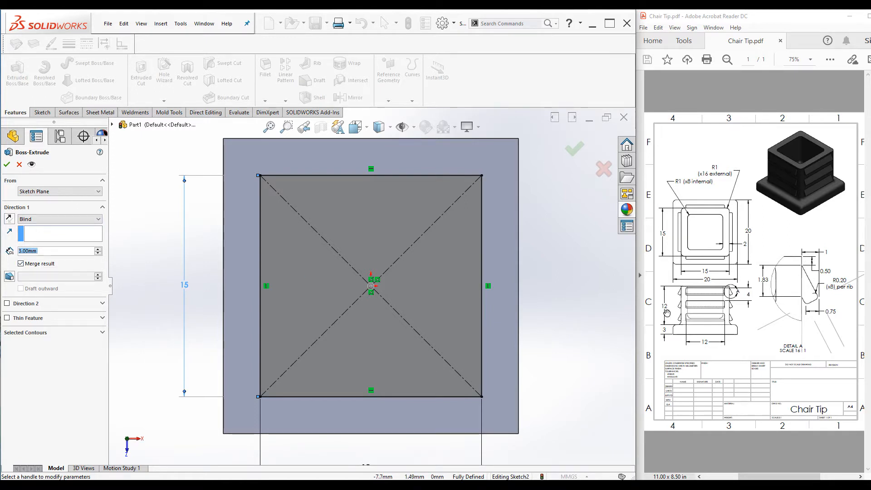
{"action": "left_click_drag", "start_coordinate": [39, 251], "coordinate": [3, 245]}
{"action": "type", "text": "12"}
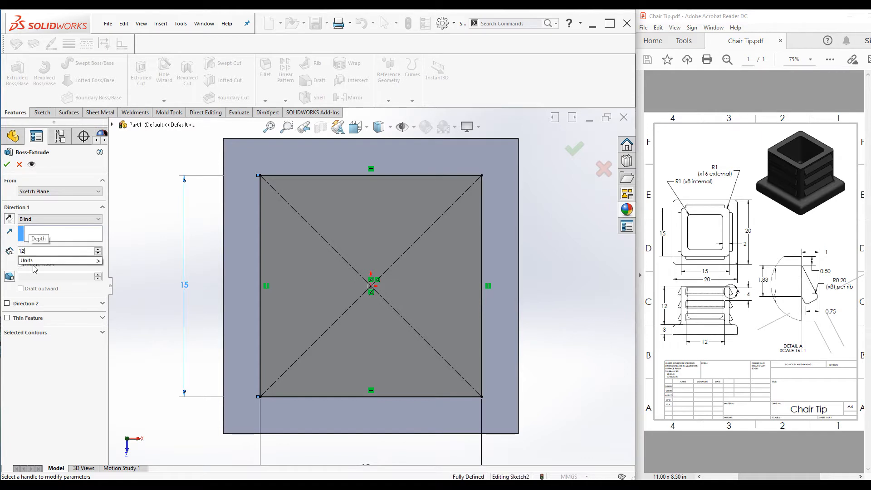
{"action": "left_click", "coordinate": [92, 339]}
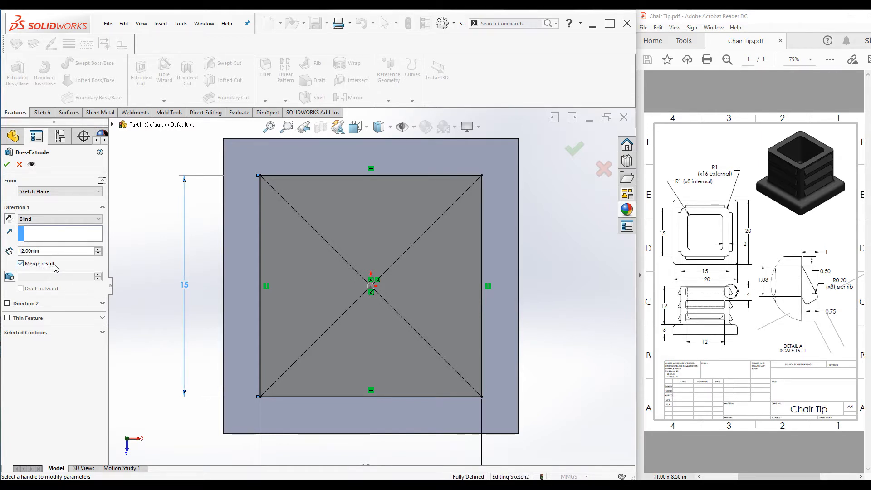
{"action": "left_click", "coordinate": [20, 263]}
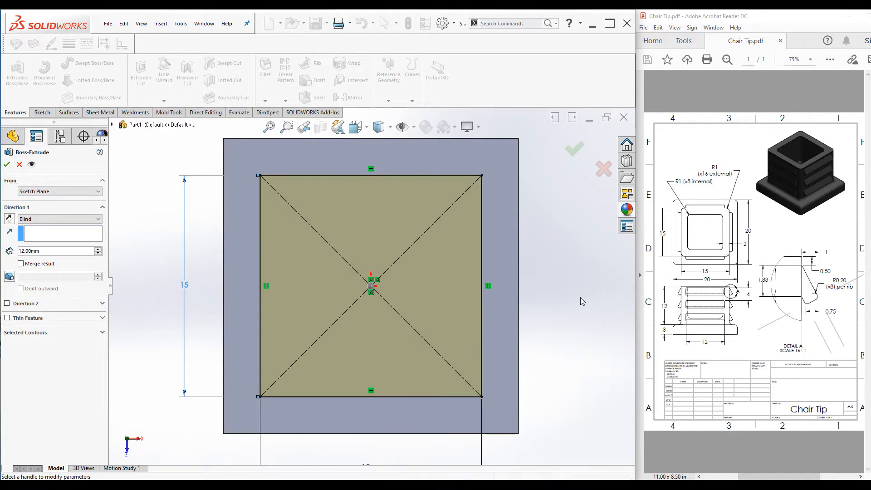
{"action": "key", "text": "ctrl+7"}
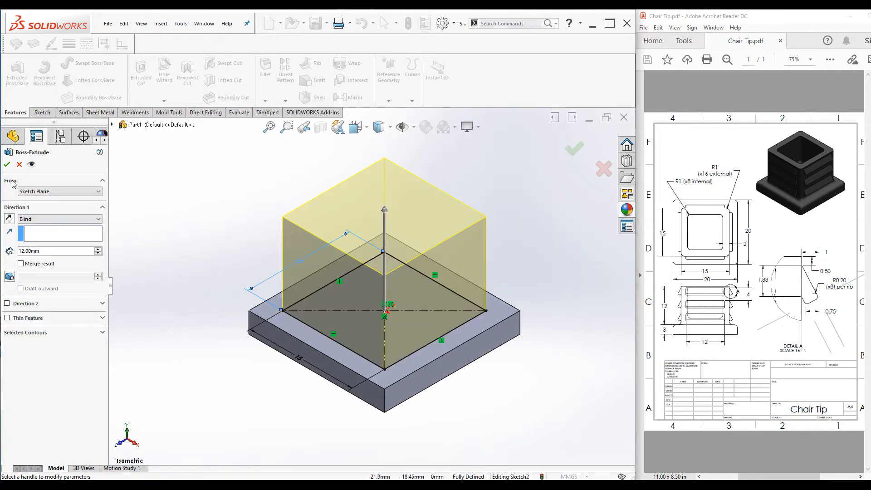
{"action": "left_click", "coordinate": [7, 164]}
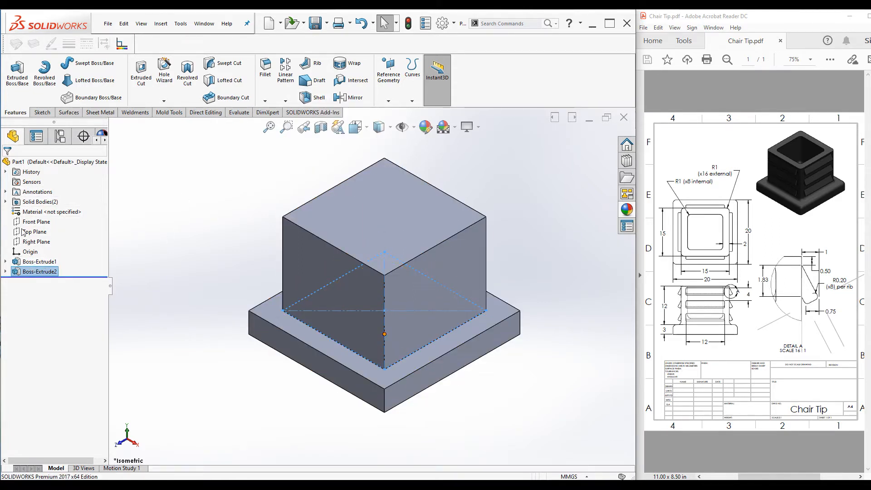
Shell the upper body inward to a 2 mm wall thickness, removing its top face
{"action": "left_click", "coordinate": [5, 203]}
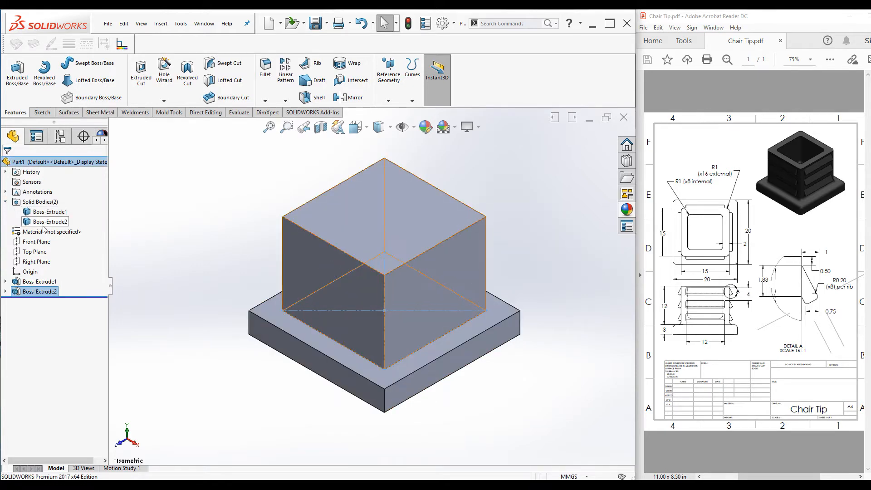
{"action": "left_click", "coordinate": [6, 202]}
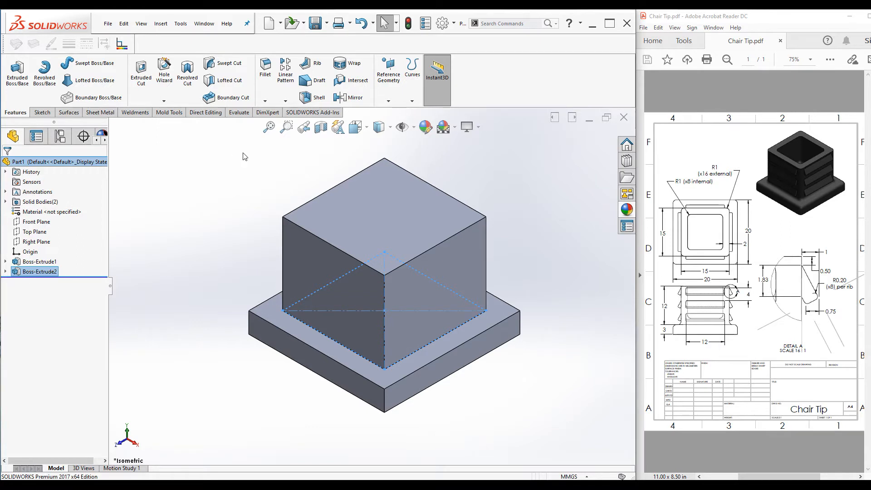
{"action": "left_click", "coordinate": [313, 97]}
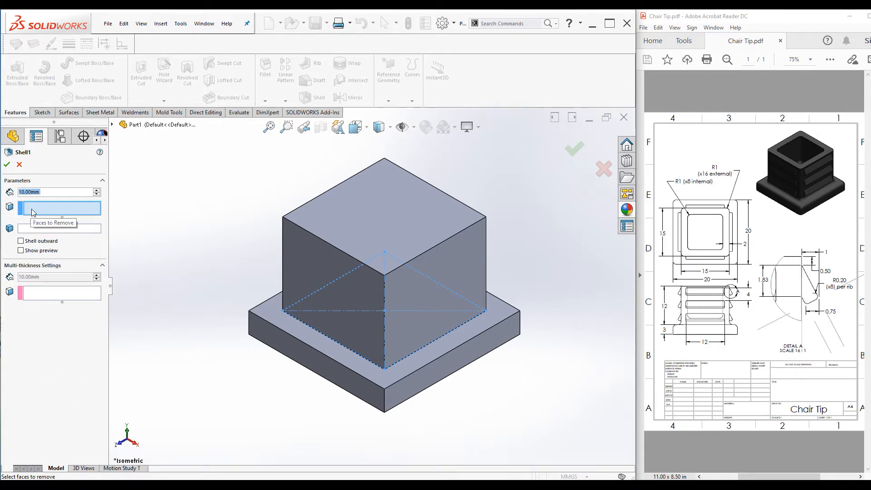
{"action": "left_click", "coordinate": [361, 221]}
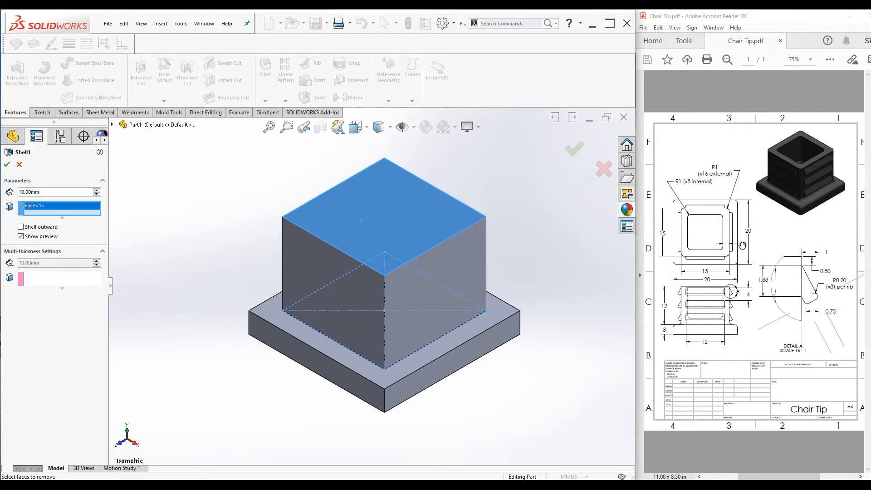
{"action": "left_click_drag", "start_coordinate": [47, 194], "coordinate": [2, 191]}
{"action": "type", "text": "2"}
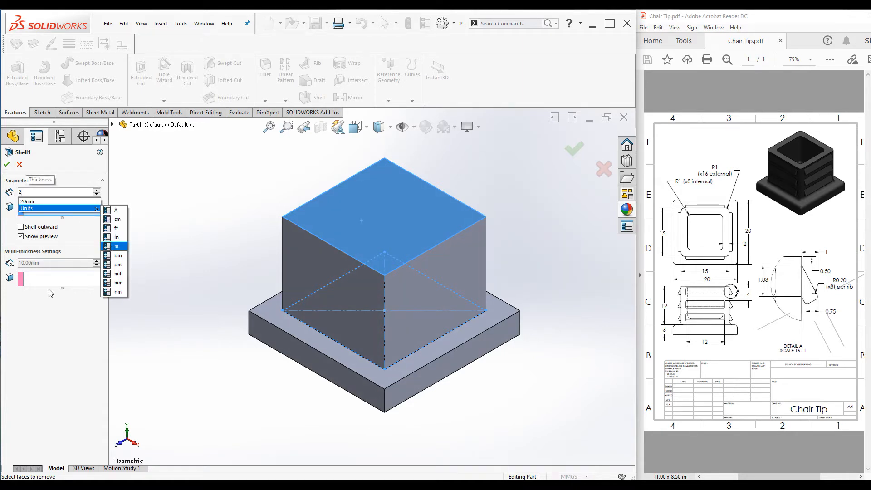
{"action": "key", "text": "Return"}
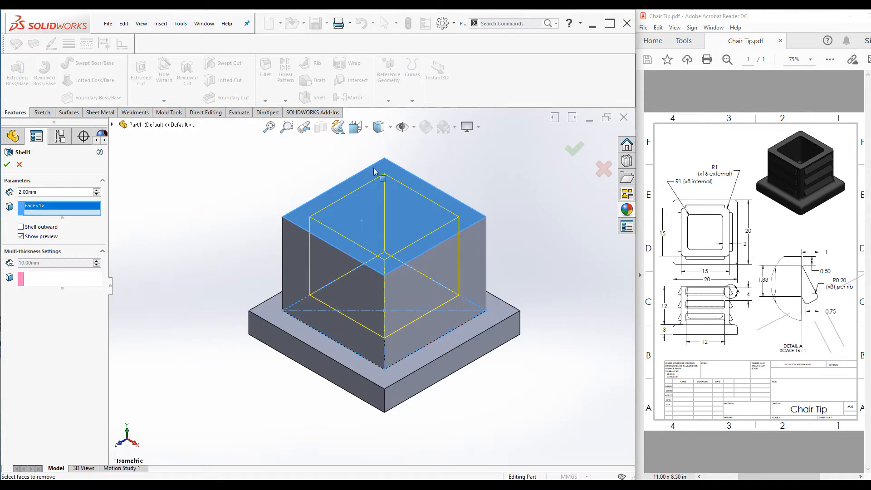
{"action": "left_click", "coordinate": [21, 226]}
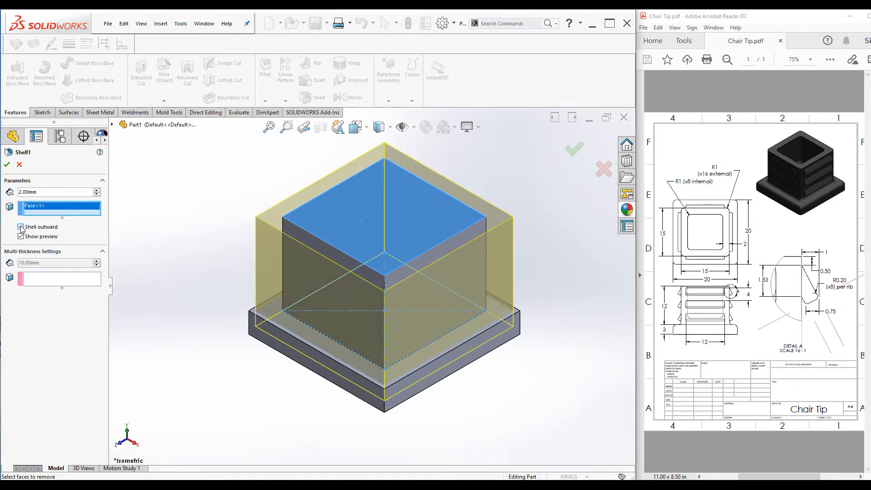
{"action": "left_click", "coordinate": [21, 227]}
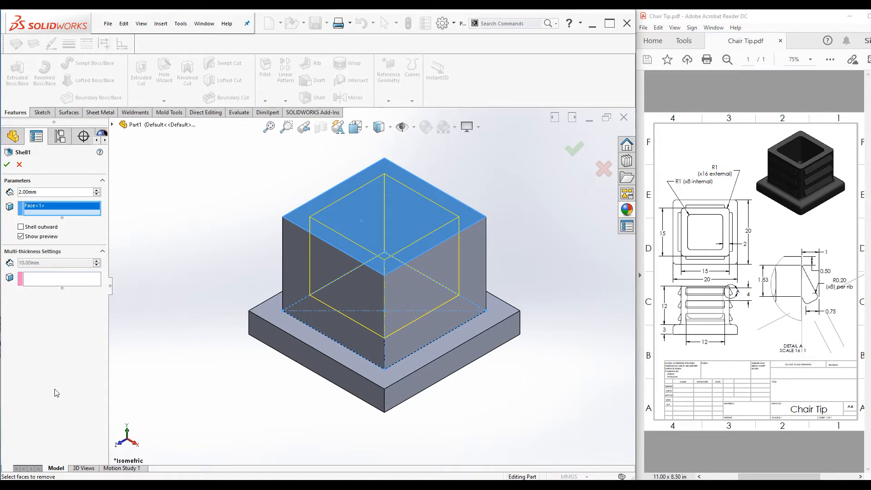
{"action": "left_click", "coordinate": [6, 165]}
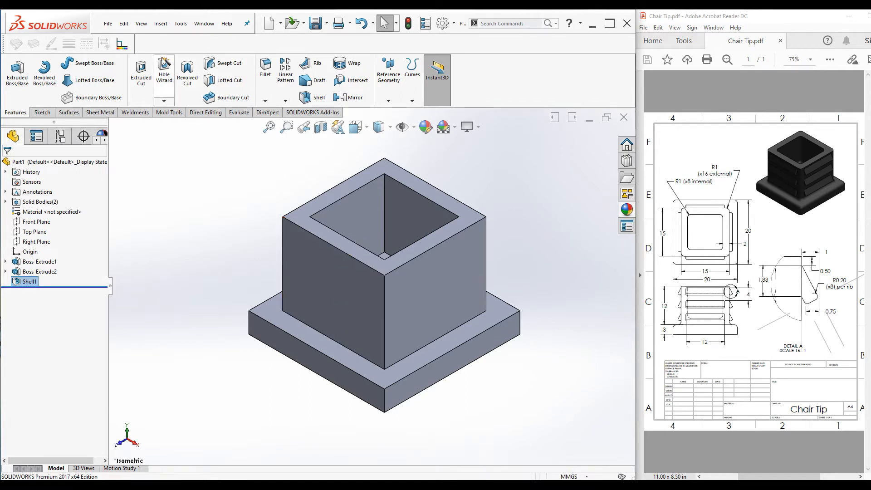
Combine the shelled body and the base body into one using the Add operation
{"action": "left_click", "coordinate": [162, 24]}
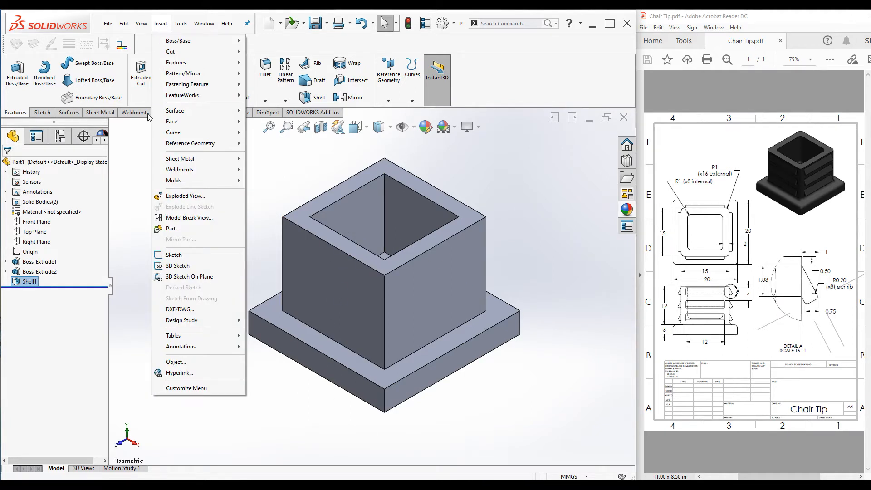
{"action": "mouse_move", "coordinate": [197, 66]}
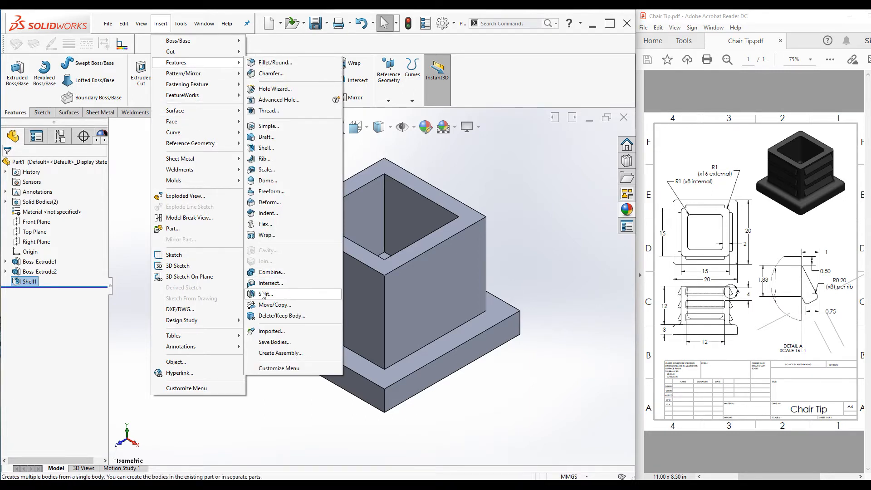
{"action": "left_click", "coordinate": [271, 272]}
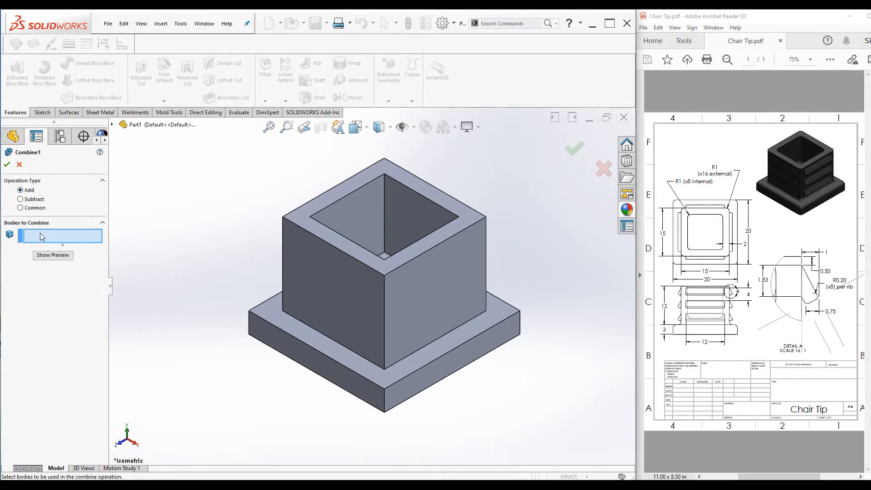
{"action": "left_click", "coordinate": [356, 310]}
{"action": "left_click", "coordinate": [330, 362]}
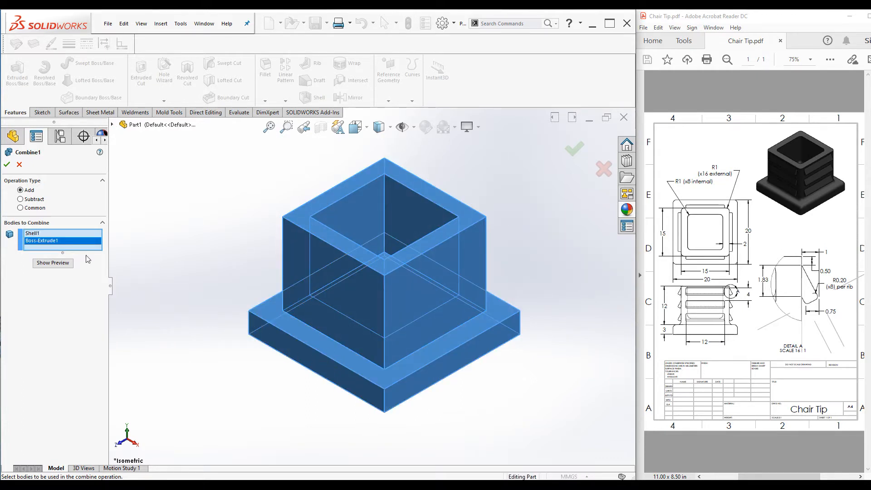
{"action": "left_click", "coordinate": [46, 267]}
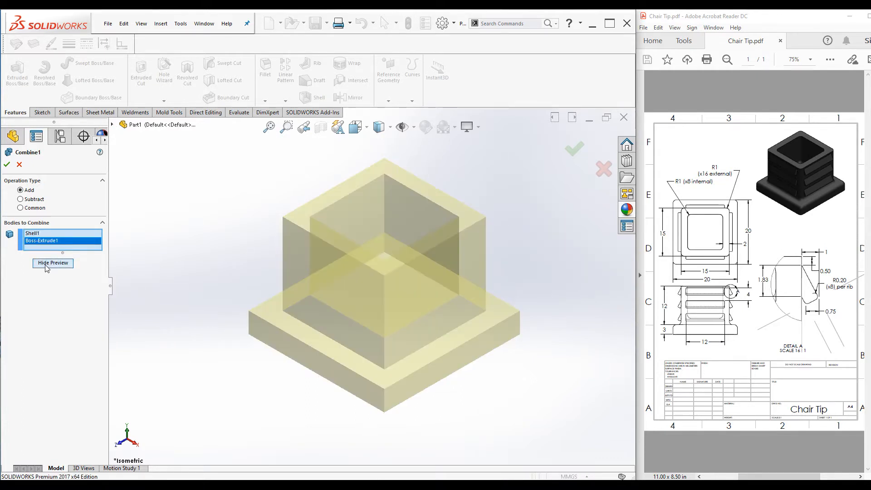
{"action": "left_click", "coordinate": [7, 164]}
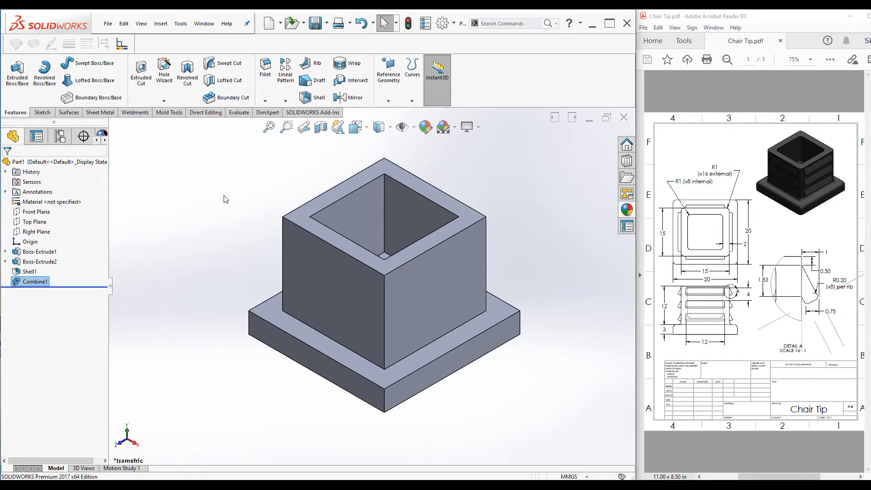
Start a sketch on the Front Plane and draw a closed four-line rib profile against the body's right wall
{"action": "left_click", "coordinate": [38, 212]}
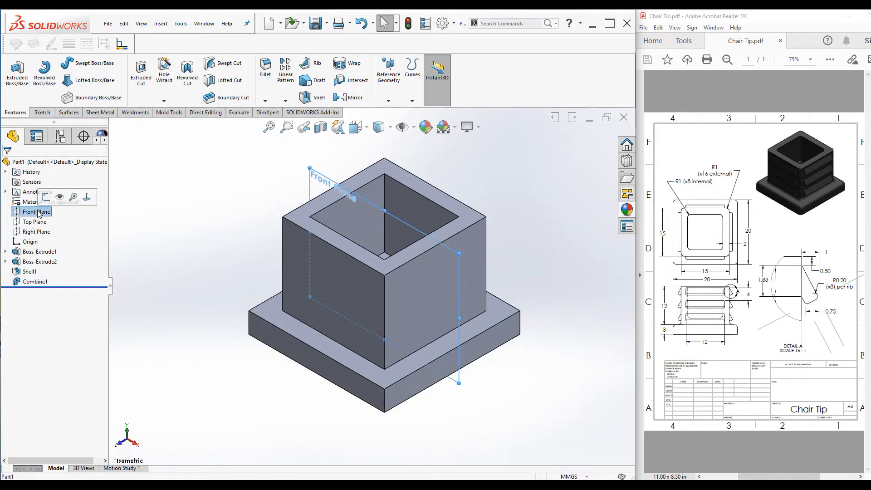
{"action": "left_click", "coordinate": [46, 196]}
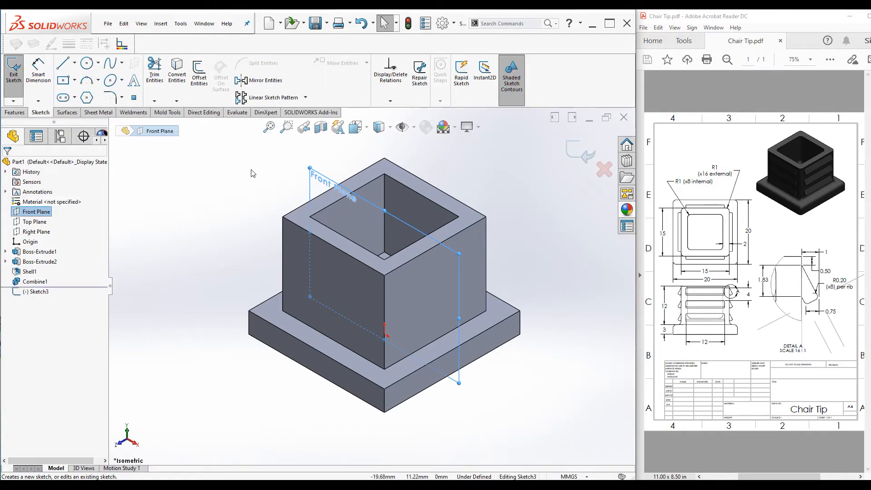
{"action": "key", "text": "ctrl+8"}
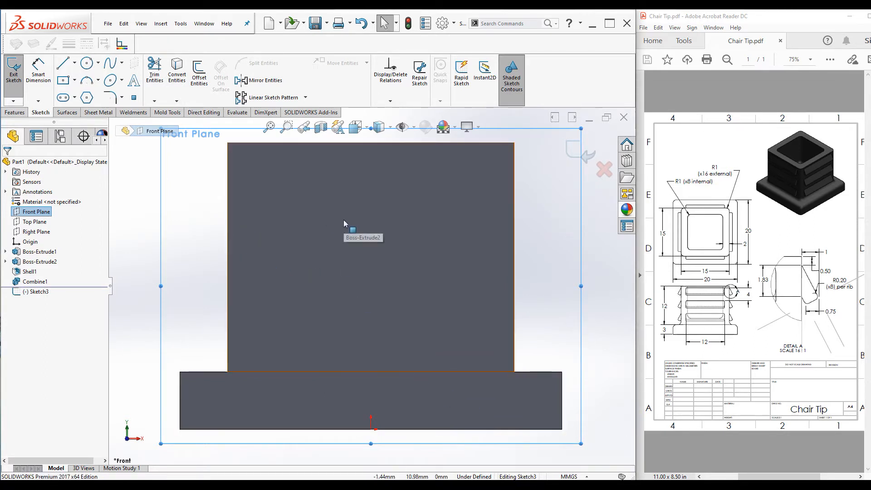
{"action": "left_click", "coordinate": [62, 64]}
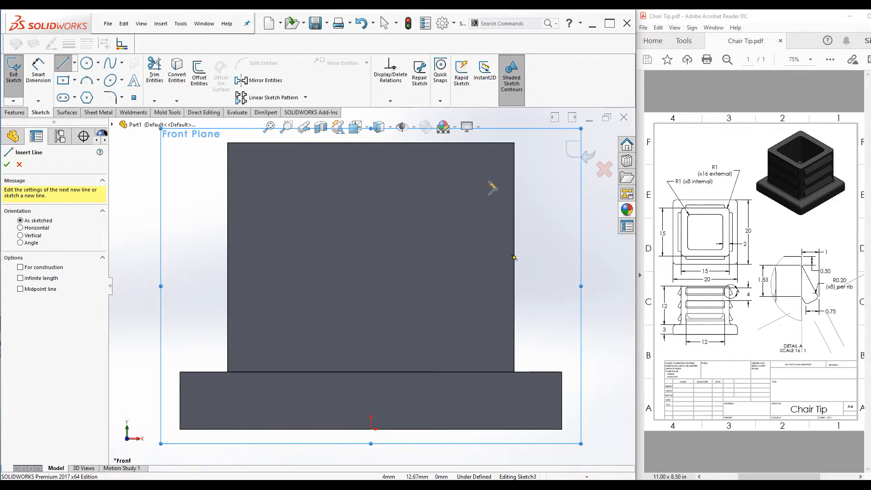
{"action": "left_click", "coordinate": [513, 167]}
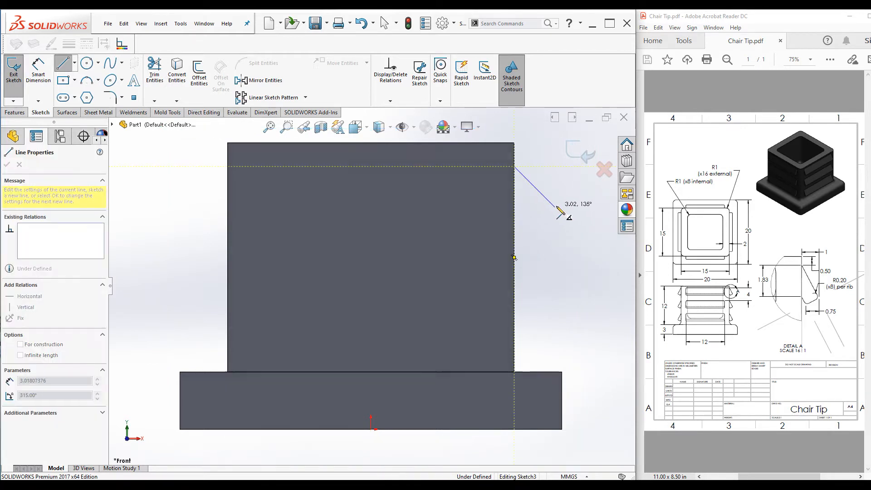
{"action": "left_click", "coordinate": [554, 207]}
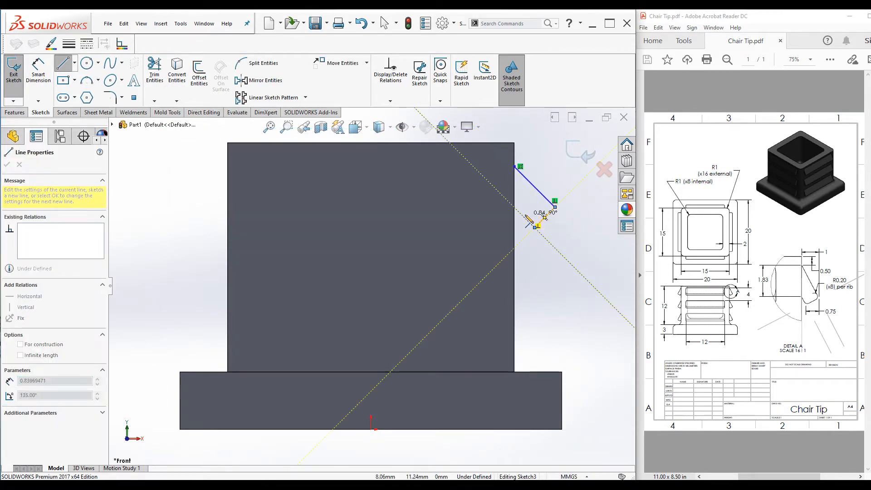
{"action": "left_click", "coordinate": [534, 227]}
{"action": "left_click", "coordinate": [514, 207]}
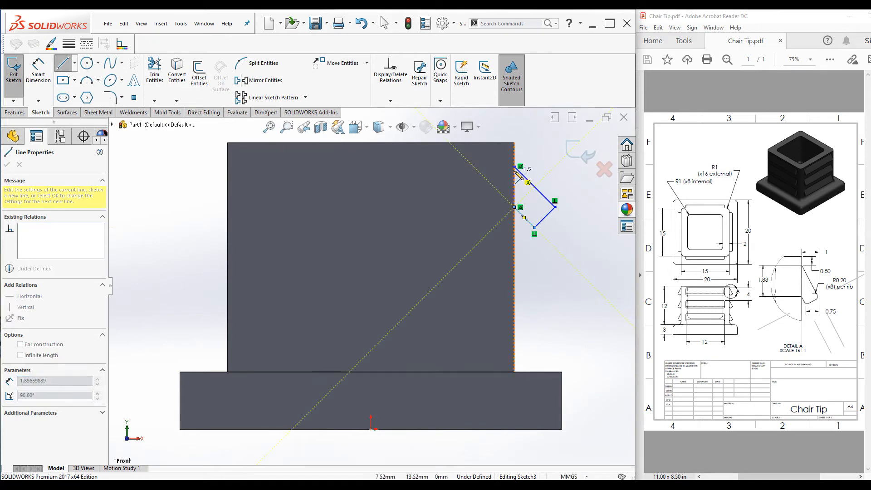
{"action": "left_click", "coordinate": [514, 167]}
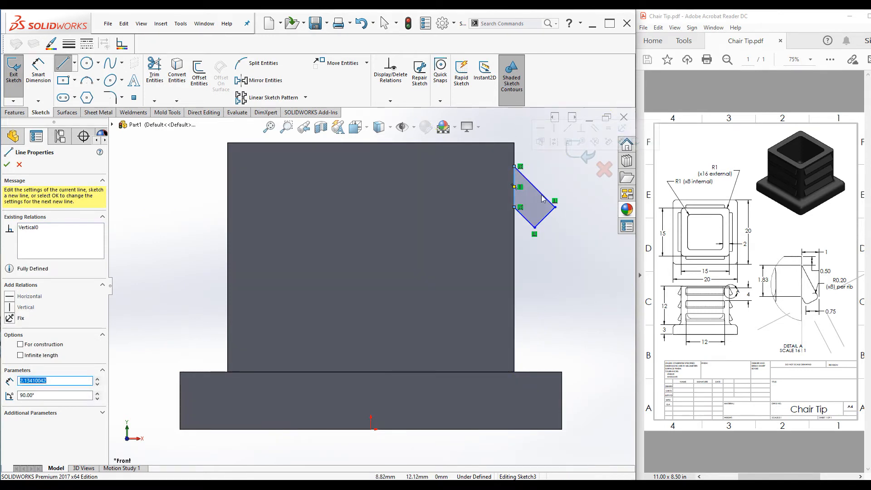
{"action": "left_click", "coordinate": [7, 164]}
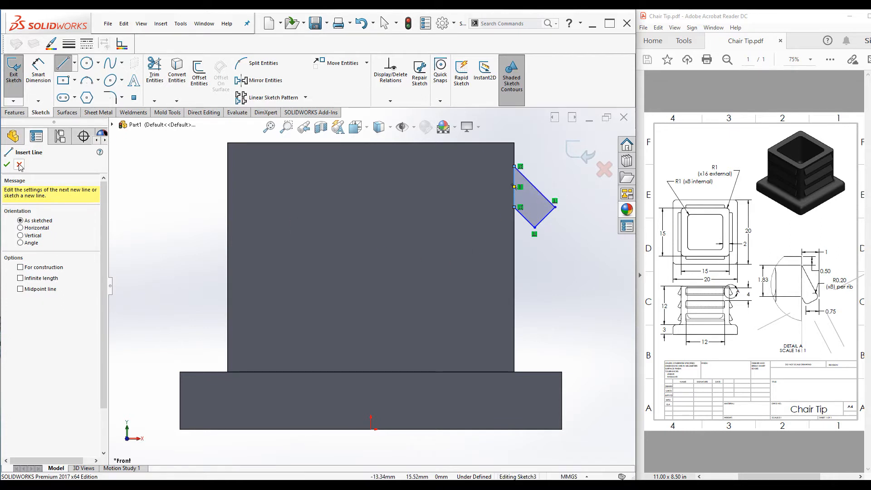
{"action": "key", "text": "Escape"}
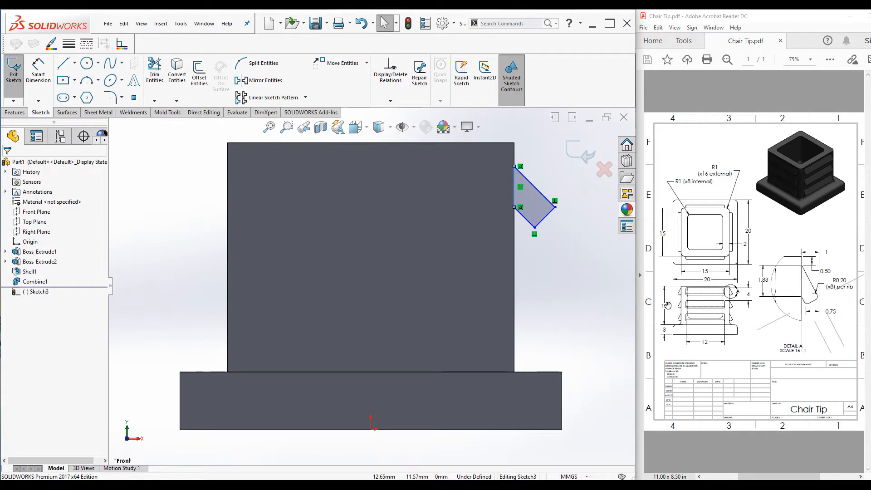
Make the rib profile's two slanted lines parallel
{"action": "left_click", "coordinate": [527, 223]}
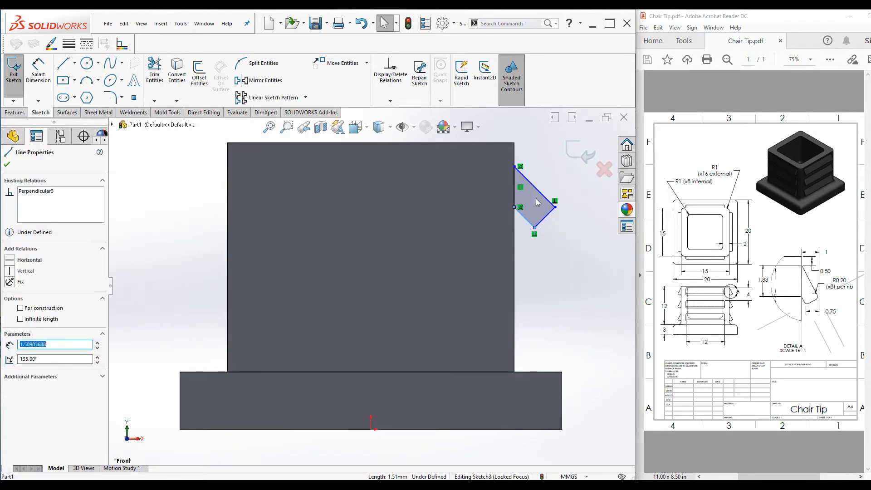
{"action": "left_click", "coordinate": [540, 196], "text": "ctrl"}
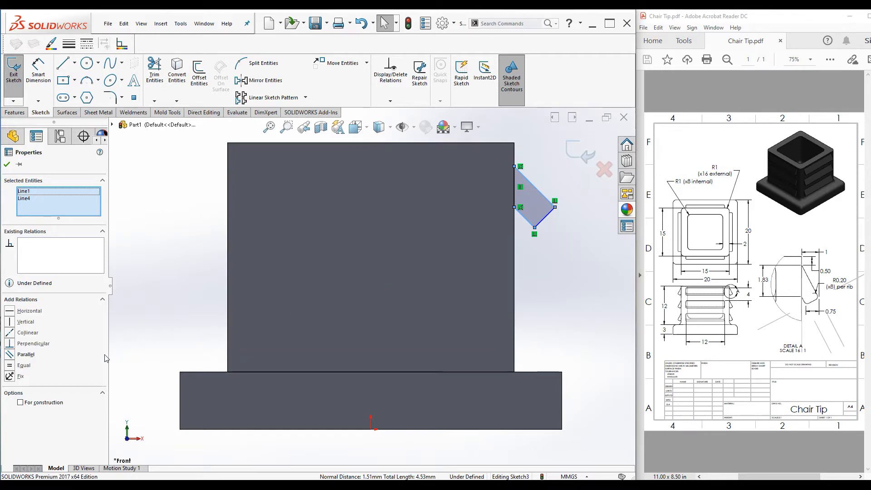
{"action": "left_click", "coordinate": [13, 355]}
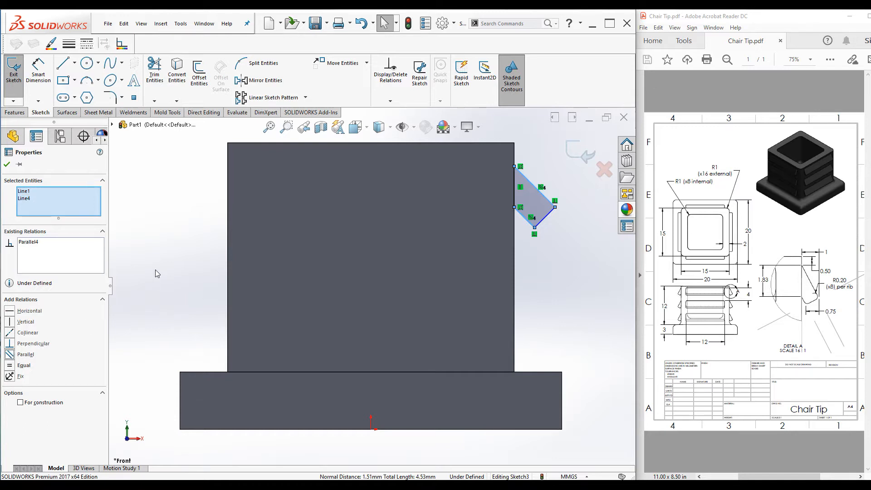
Dimension the rib profile's upper corner 0.50 mm below the body's top edge
{"action": "left_click", "coordinate": [6, 164]}
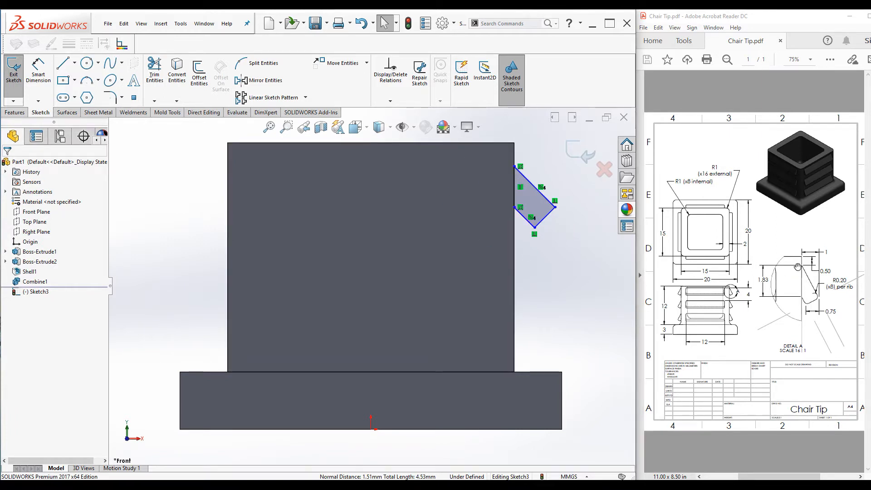
{"action": "left_click", "coordinate": [38, 70]}
{"action": "left_click", "coordinate": [504, 144]}
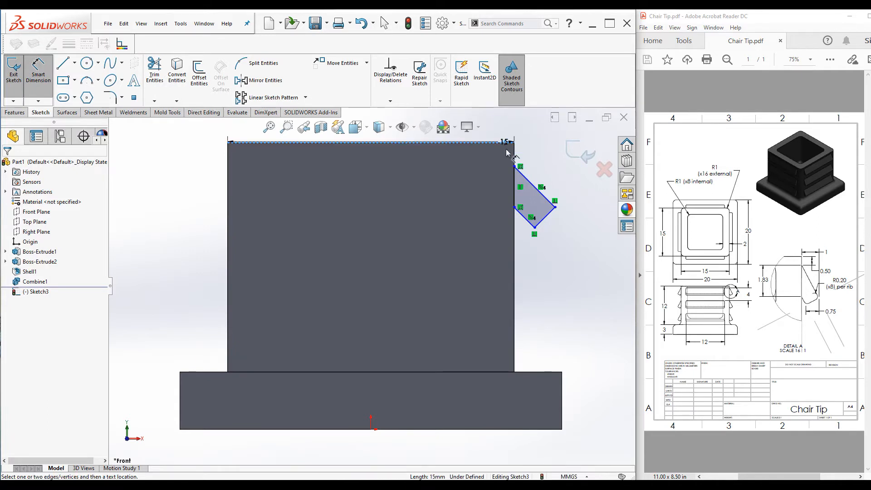
{"action": "left_click", "coordinate": [514, 166]}
{"action": "left_click", "coordinate": [547, 155]}
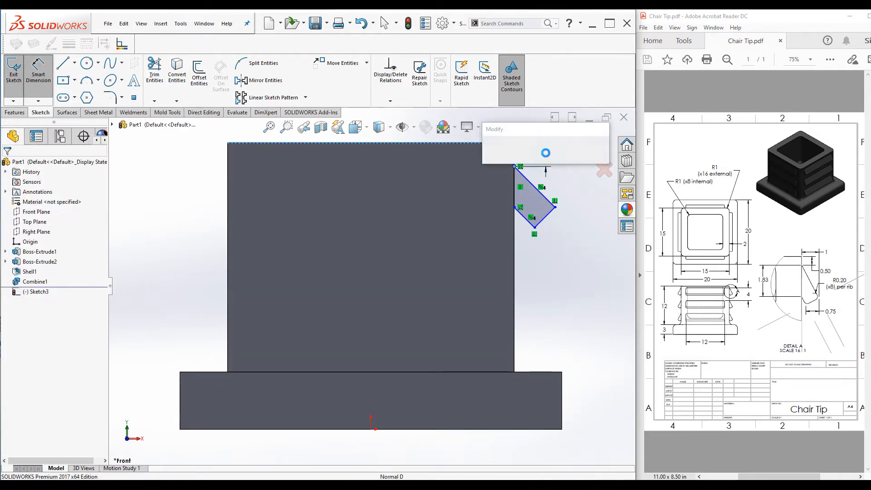
{"action": "type", "text": "0.5"}
{"action": "key", "text": "Return"}
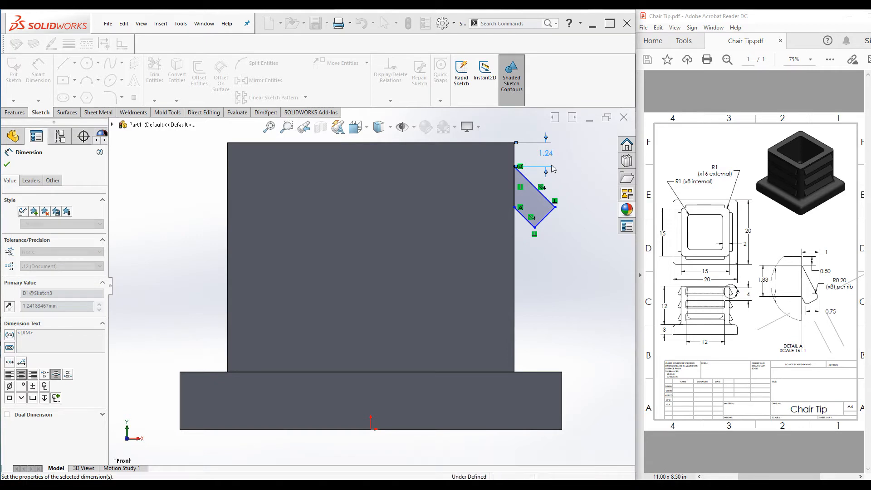
Dimension the horizontal distance from the body wall to the rib's outer corner as 1 mm
{"action": "left_click", "coordinate": [562, 201]}
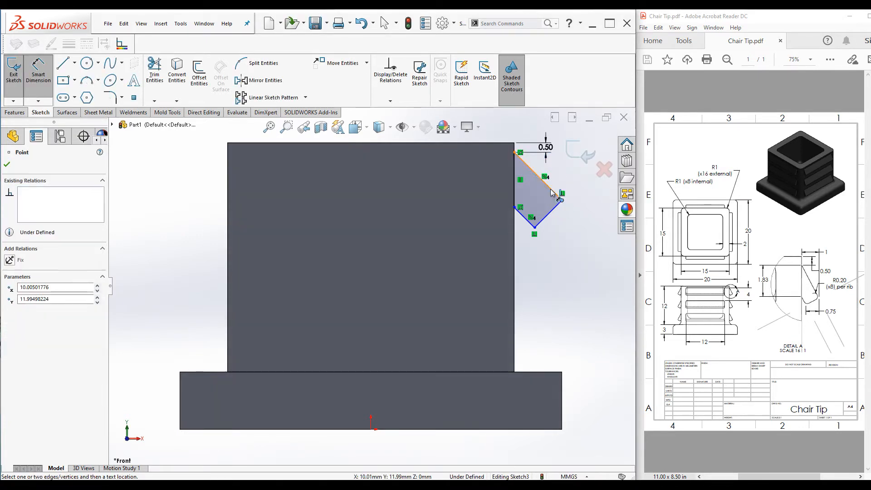
{"action": "left_click", "coordinate": [515, 169]}
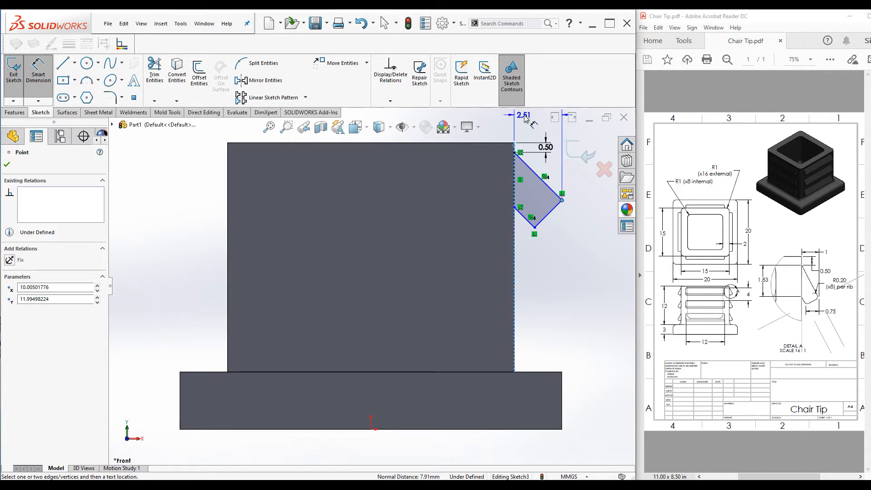
{"action": "left_click", "coordinate": [526, 119]}
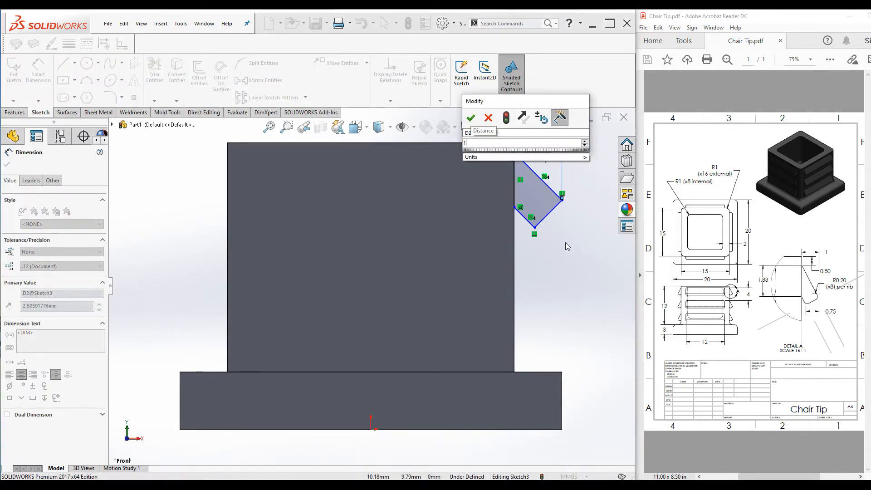
{"action": "key", "text": "Return"}
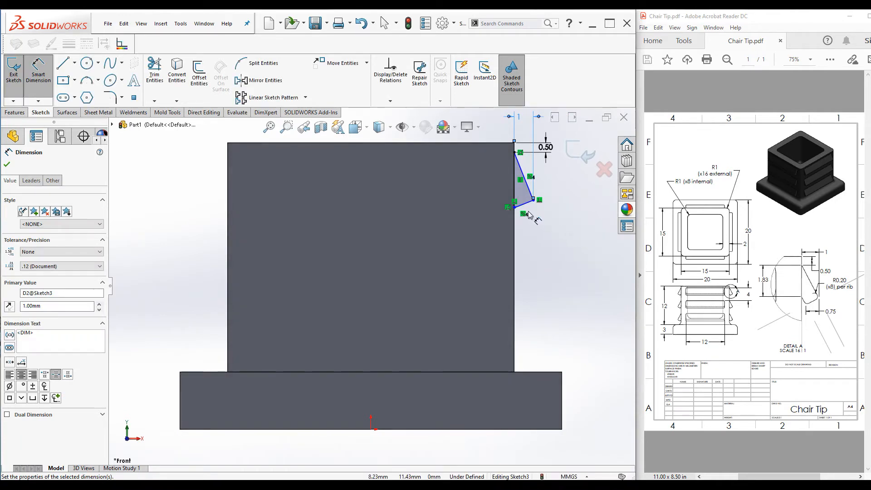
{"action": "scroll", "coordinate": [511, 213], "scroll_direction": "down", "scroll_amount": 3}
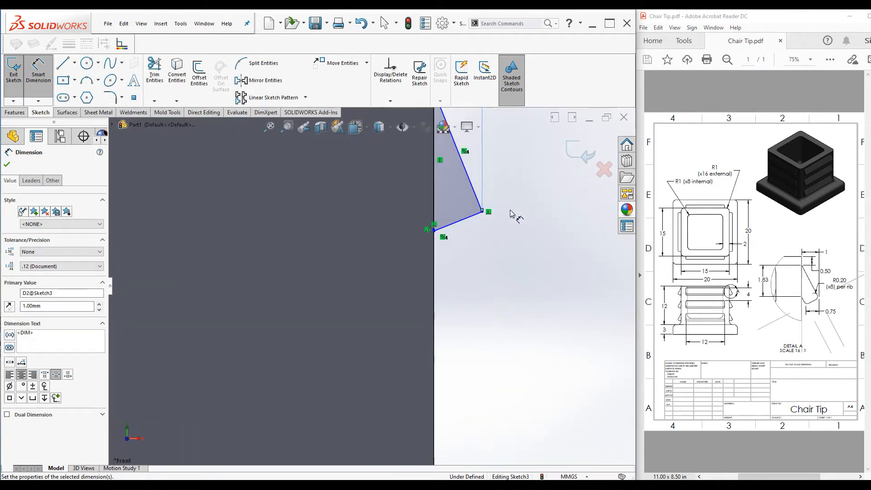
{"action": "left_click", "coordinate": [438, 231]}
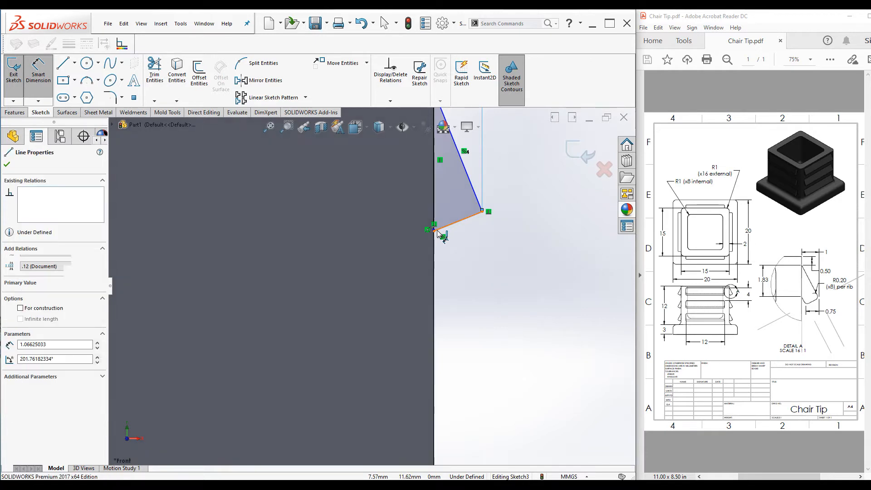
{"action": "left_click", "coordinate": [482, 212]}
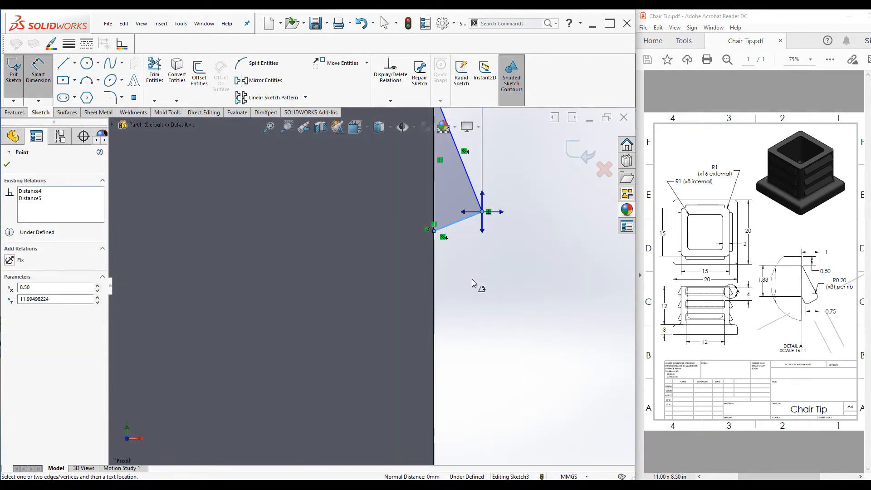
{"action": "left_click", "coordinate": [483, 265]}
{"action": "scroll", "coordinate": [455, 238], "scroll_direction": "down", "scroll_amount": 3}
{"action": "key", "text": "Escape"}
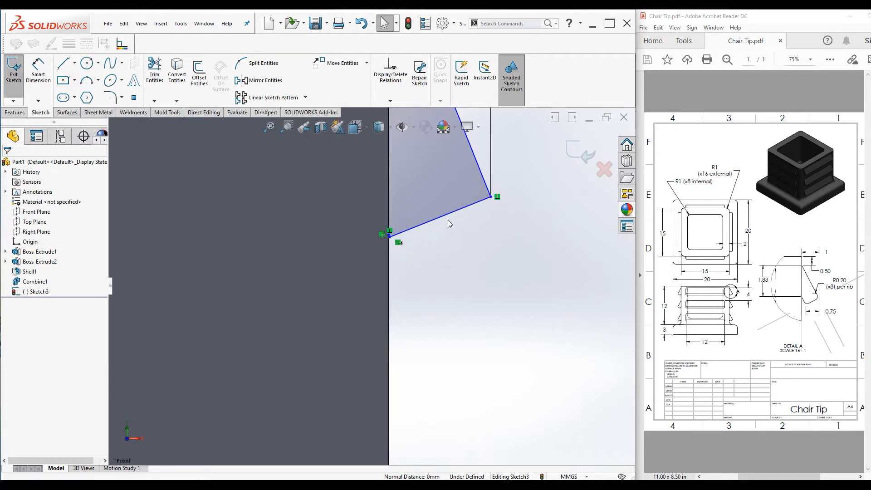
Drag the rib profile's lower corner downward to enlarge the profile
{"action": "left_click", "coordinate": [442, 215]}
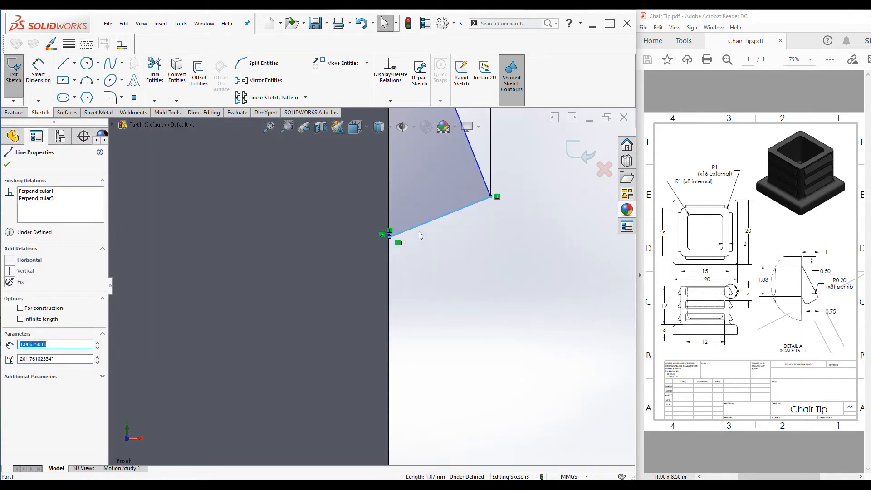
{"action": "scroll", "coordinate": [395, 247], "scroll_direction": "down", "scroll_amount": 2}
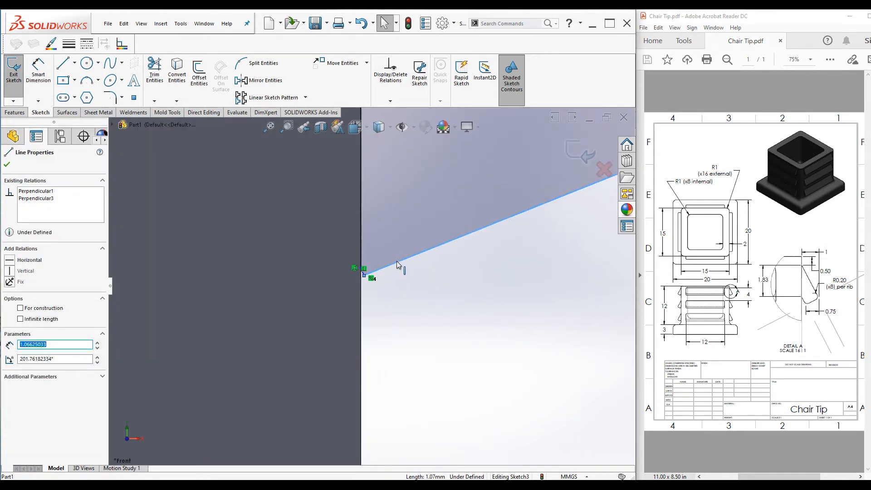
{"action": "left_click_drag", "start_coordinate": [405, 259], "coordinate": [458, 344]}
{"action": "left_click_drag", "start_coordinate": [366, 276], "coordinate": [415, 352]}
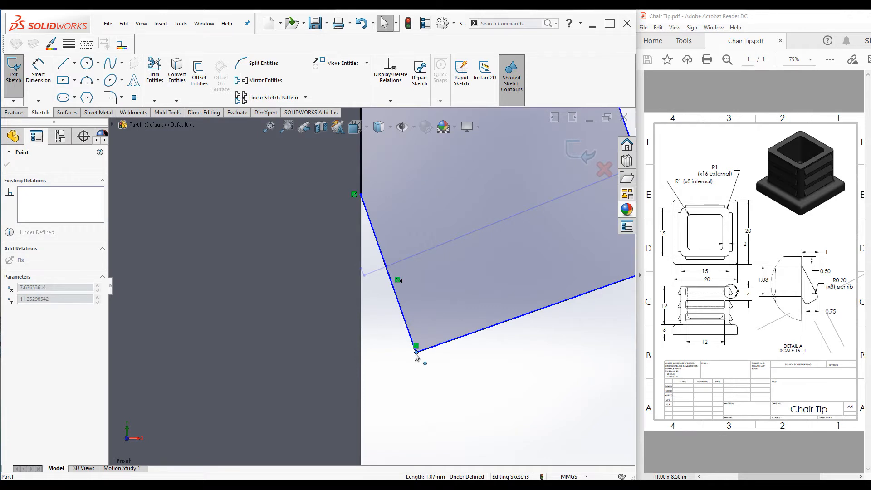
{"action": "left_click", "coordinate": [469, 394]}
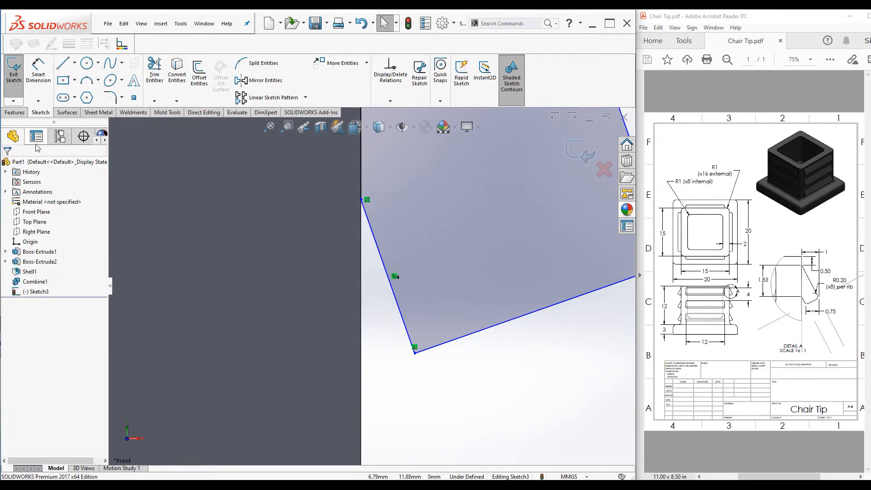
Dimension the horizontal distance between the rib's two lower corners as 0.75 mm
{"action": "left_click", "coordinate": [38, 70]}
{"action": "scroll", "coordinate": [453, 333], "scroll_direction": "up", "scroll_amount": 2}
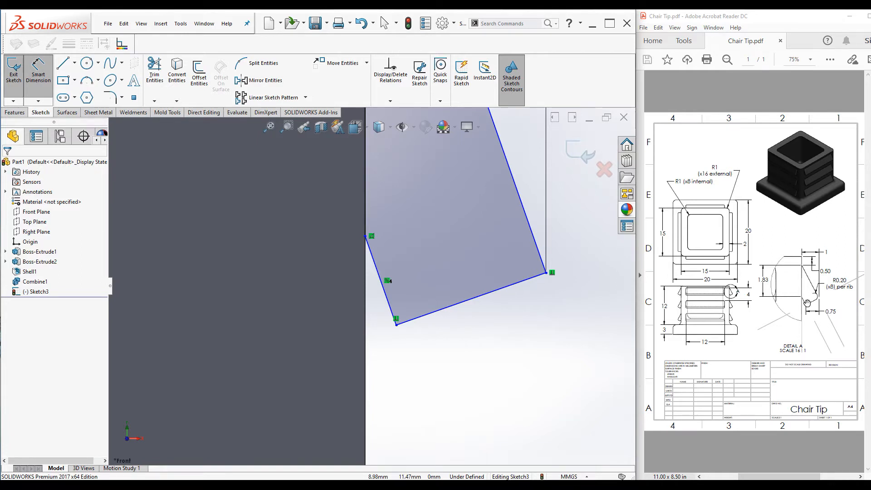
{"action": "left_click", "coordinate": [546, 273]}
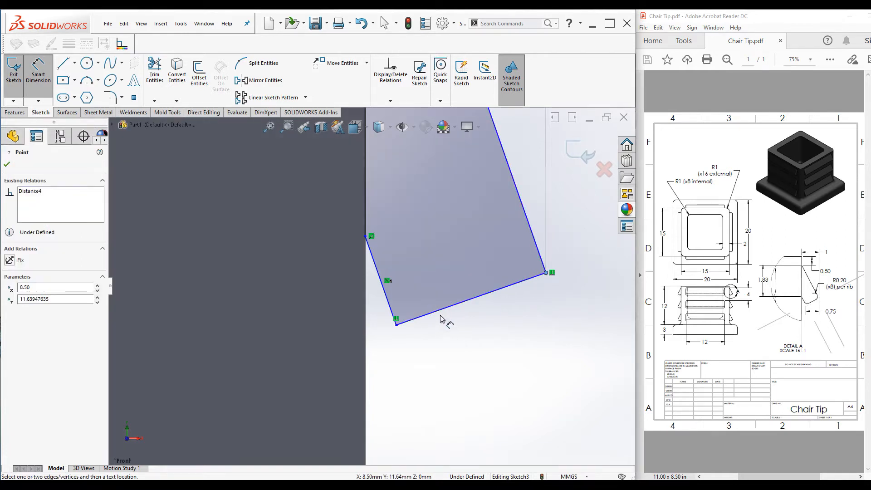
{"action": "left_click", "coordinate": [397, 325]}
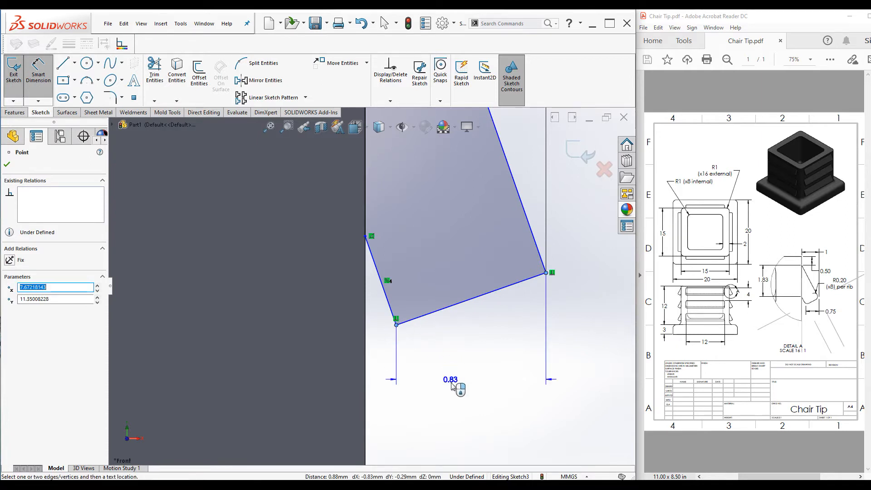
{"action": "left_click", "coordinate": [480, 400]}
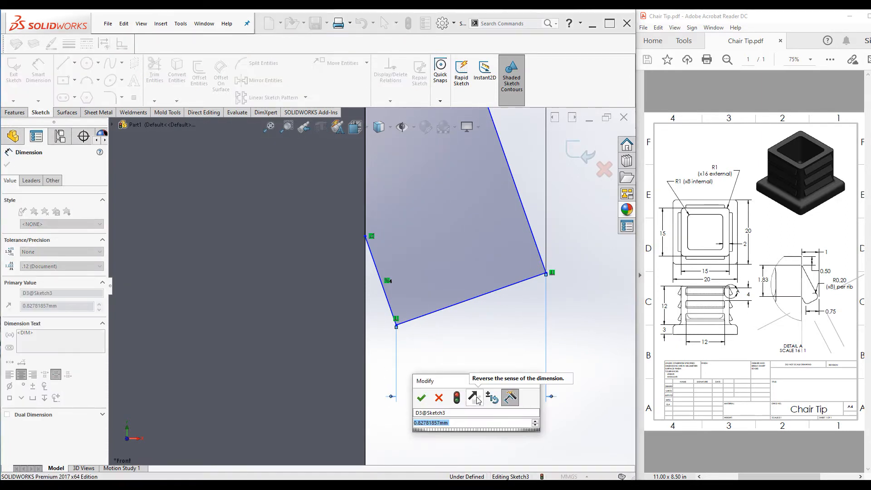
{"action": "type", "text": "0.75"}
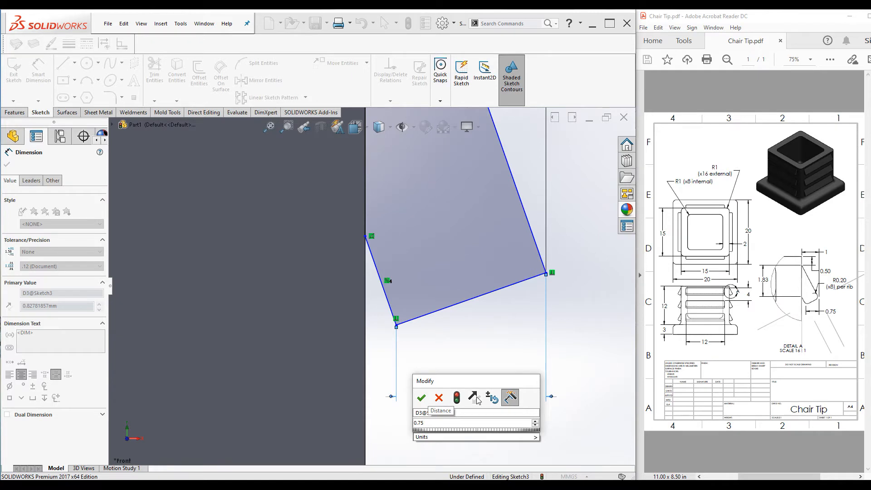
{"action": "key", "text": "Return"}
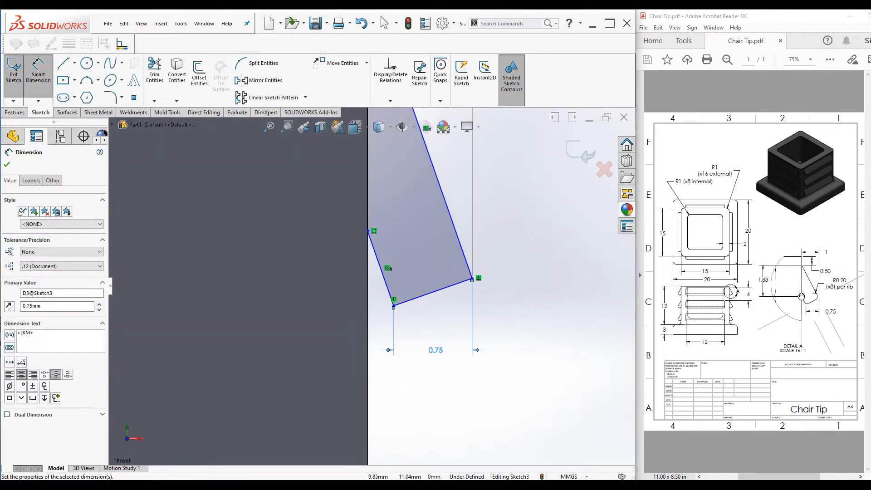
Dimension the length of the rib's edge along the body wall as 1.83 mm
{"action": "scroll", "coordinate": [361, 276], "scroll_direction": "up", "scroll_amount": 3}
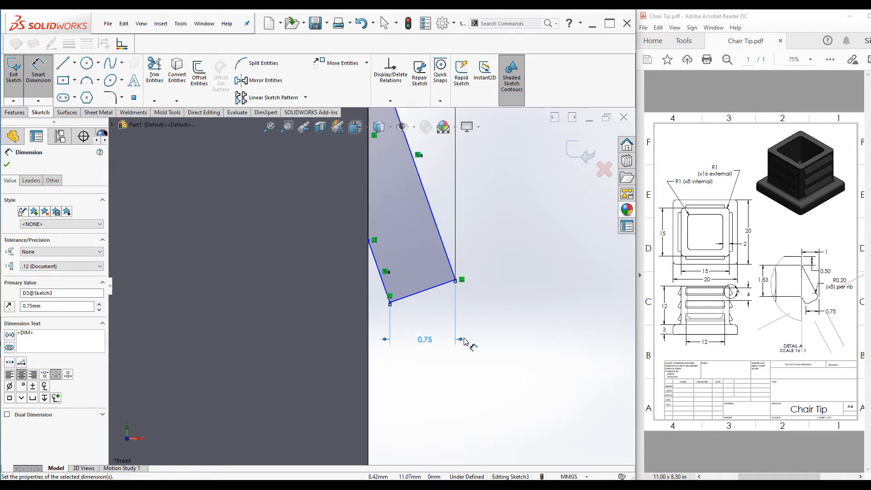
{"action": "left_click", "coordinate": [368, 223]}
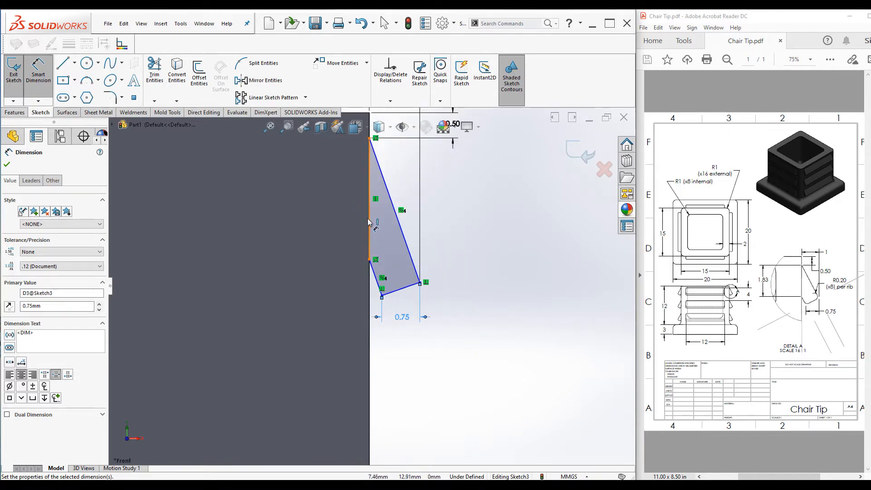
{"action": "left_click", "coordinate": [331, 220]}
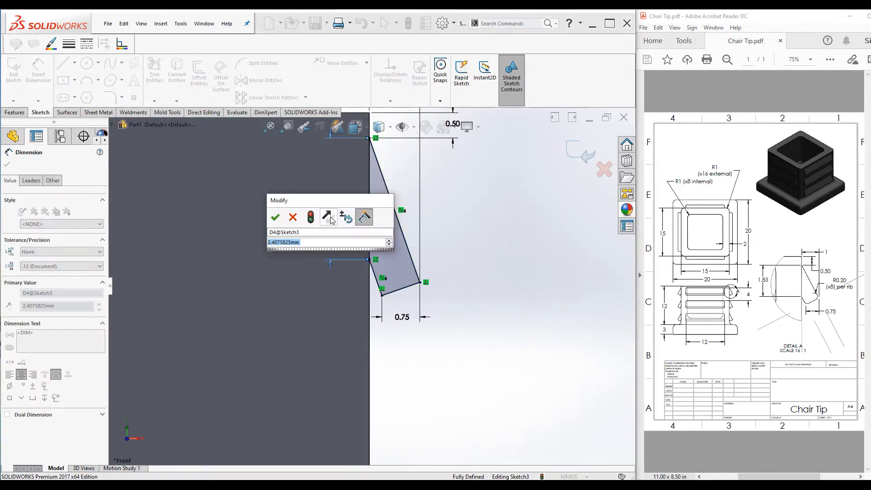
{"action": "type", "text": "1.83"}
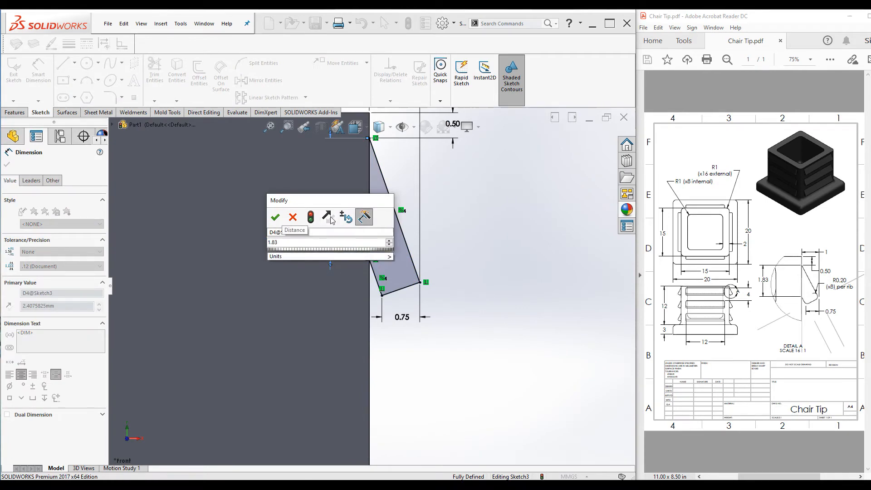
{"action": "key", "text": "Return"}
{"action": "scroll", "coordinate": [450, 284], "scroll_direction": "up", "scroll_amount": 1}
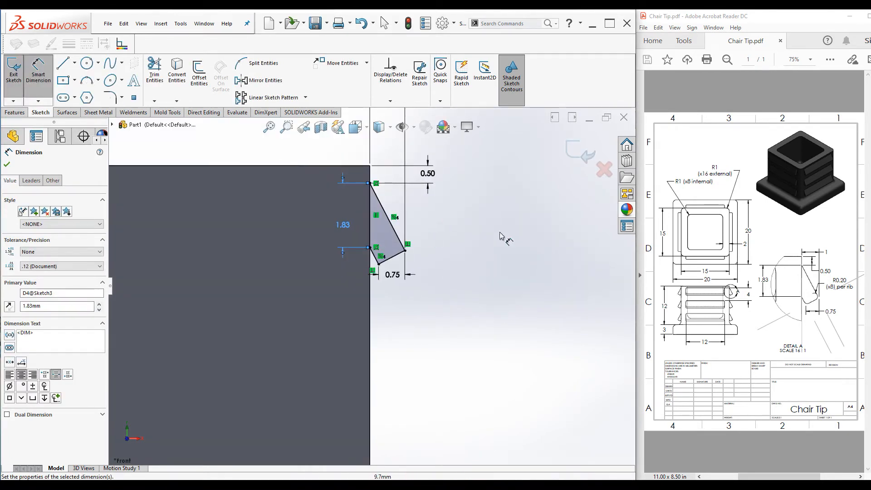
{"action": "scroll", "coordinate": [360, 186], "scroll_direction": "down", "scroll_amount": 1}
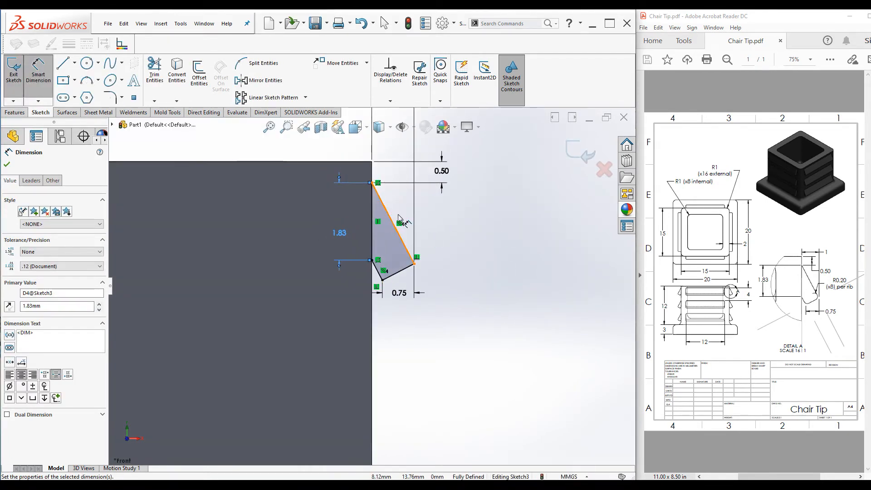
{"action": "left_click", "coordinate": [7, 165]}
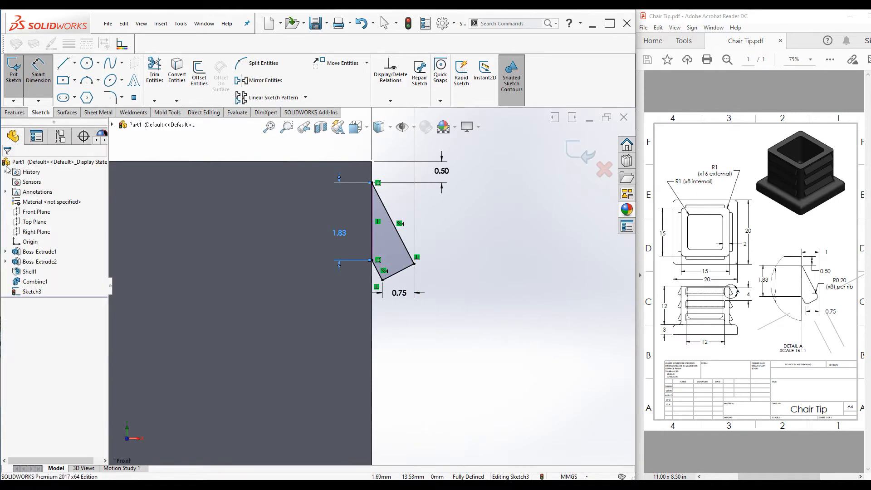
Extrude the rib sketch 12 mm with the Mid Plane end condition, merging it with the body
{"action": "left_click", "coordinate": [14, 112]}
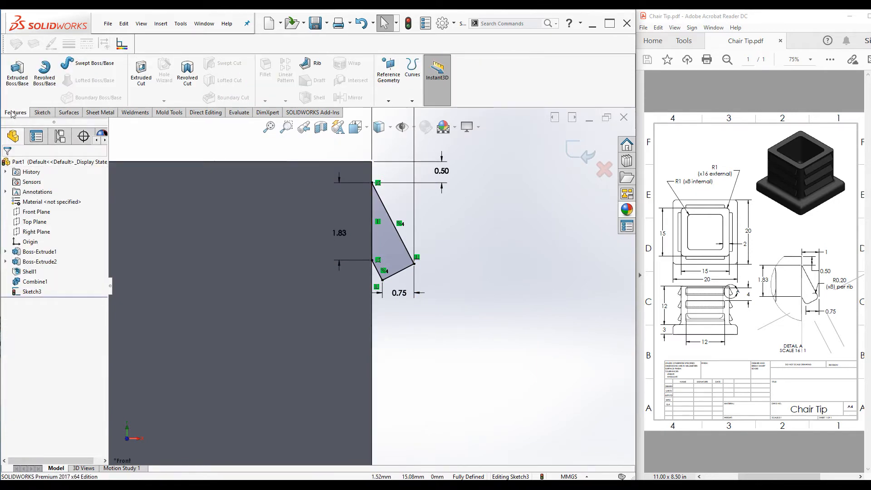
{"action": "left_click", "coordinate": [18, 67]}
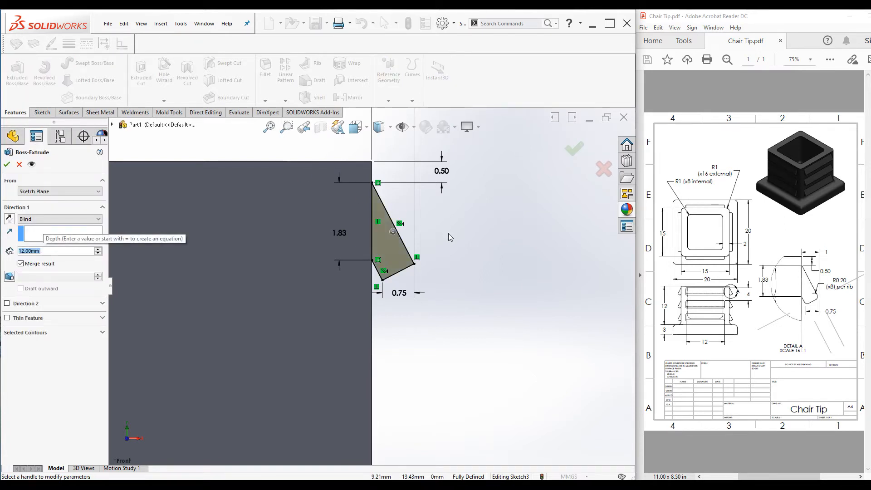
{"action": "left_click", "coordinate": [464, 259]}
{"action": "key", "text": "ctrl+7"}
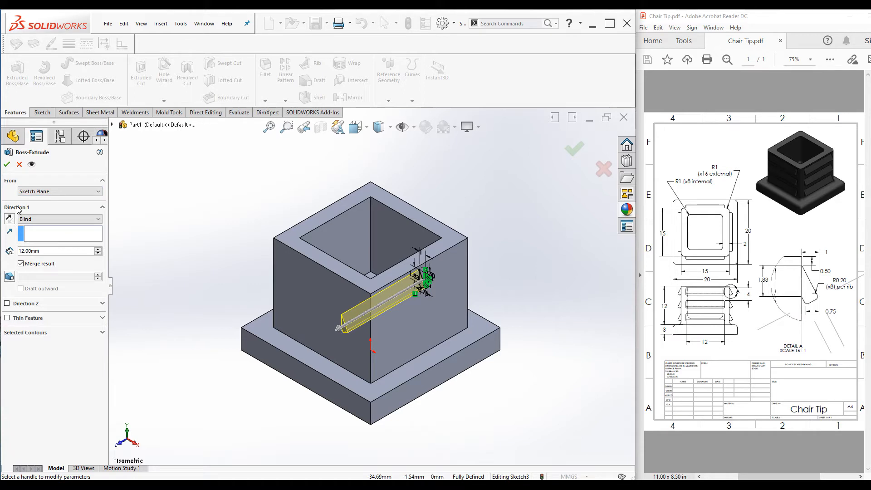
{"action": "left_click", "coordinate": [34, 219]}
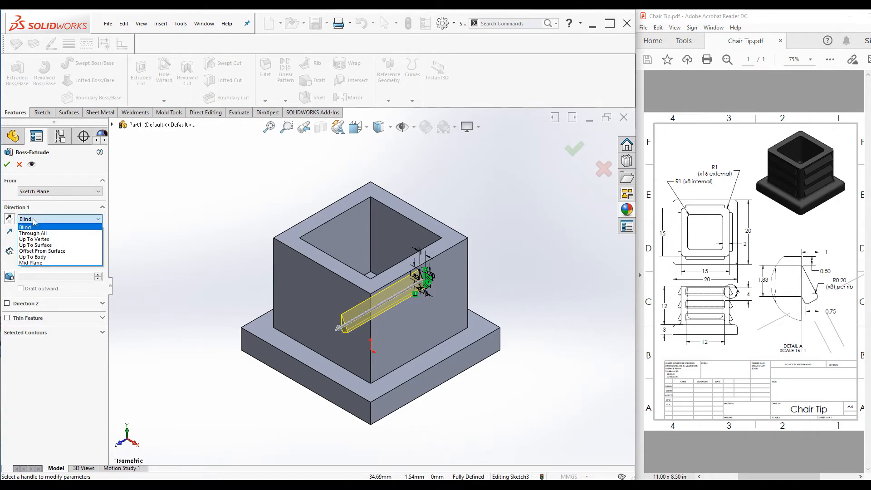
{"action": "left_click", "coordinate": [43, 263]}
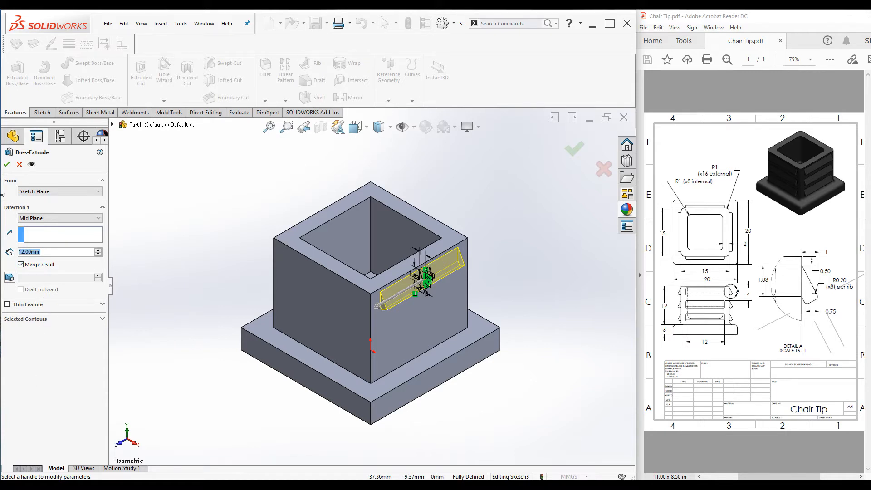
{"action": "left_click", "coordinate": [7, 165]}
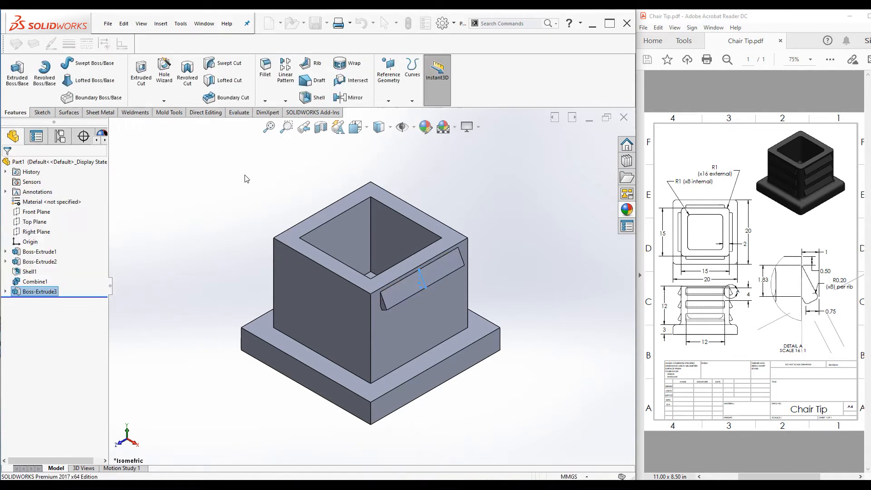
Inspect the extruded rib and its junction with the body wall up close from several angles
{"action": "scroll", "coordinate": [429, 307], "scroll_direction": "down", "scroll_amount": 2}
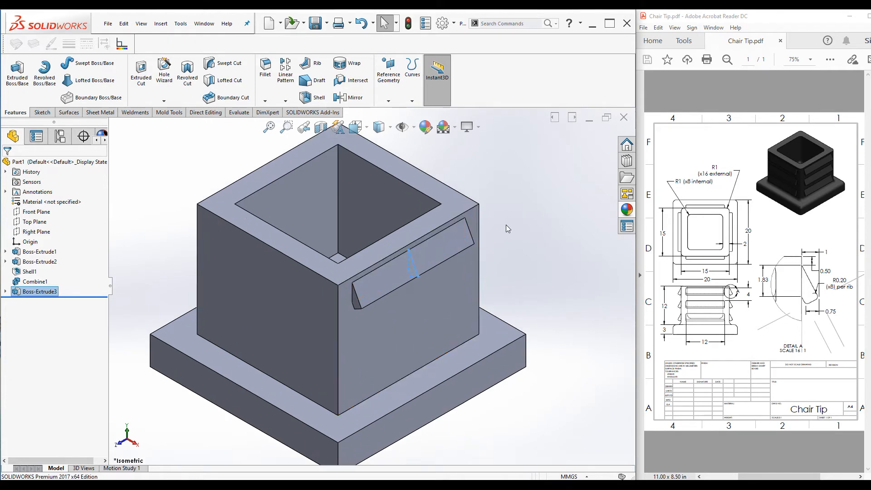
{"action": "left_click", "coordinate": [540, 223]}
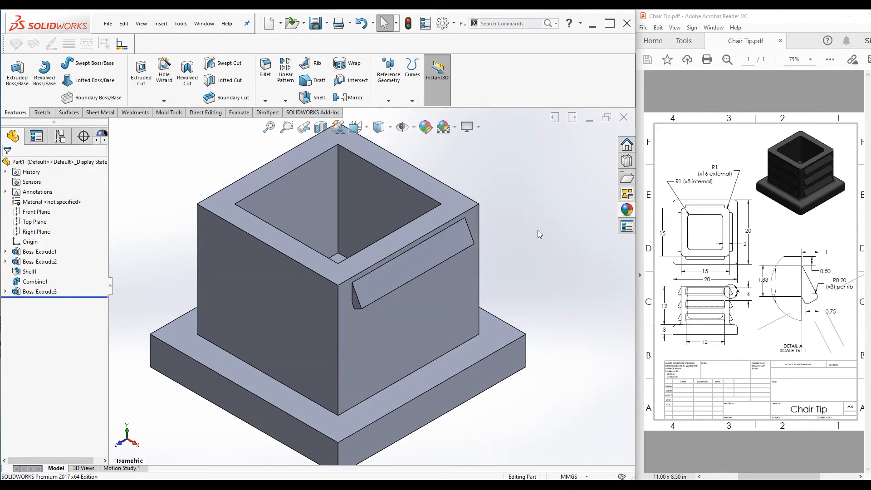
{"action": "scroll", "coordinate": [445, 303], "scroll_direction": "up", "scroll_amount": 1}
{"action": "scroll", "coordinate": [402, 350], "scroll_direction": "down", "scroll_amount": 2}
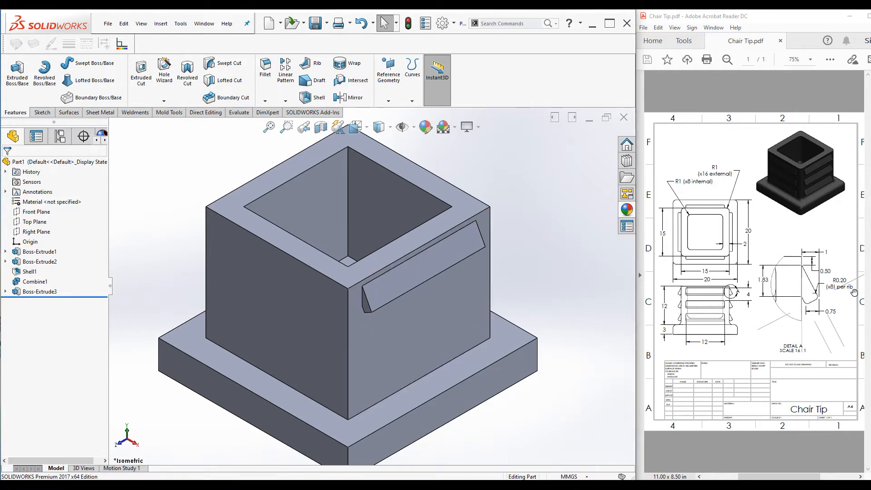
{"action": "scroll", "coordinate": [410, 308], "scroll_direction": "down", "scroll_amount": 2}
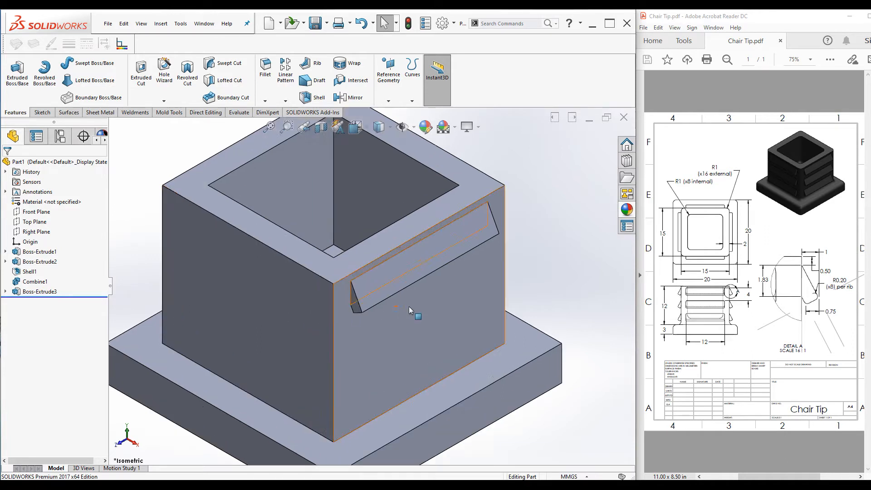
{"action": "scroll", "coordinate": [409, 306], "scroll_direction": "down", "scroll_amount": 2}
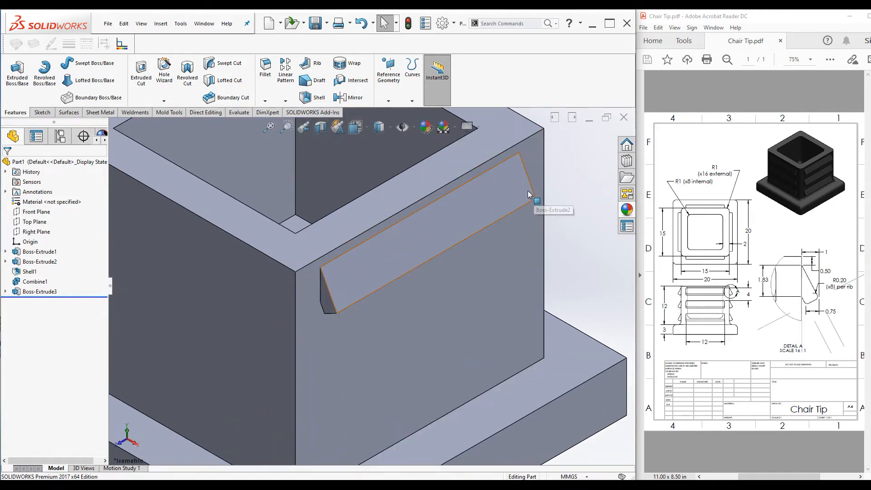
{"action": "middle_click_drag", "start_coordinate": [514, 218], "coordinate": [537, 201]}
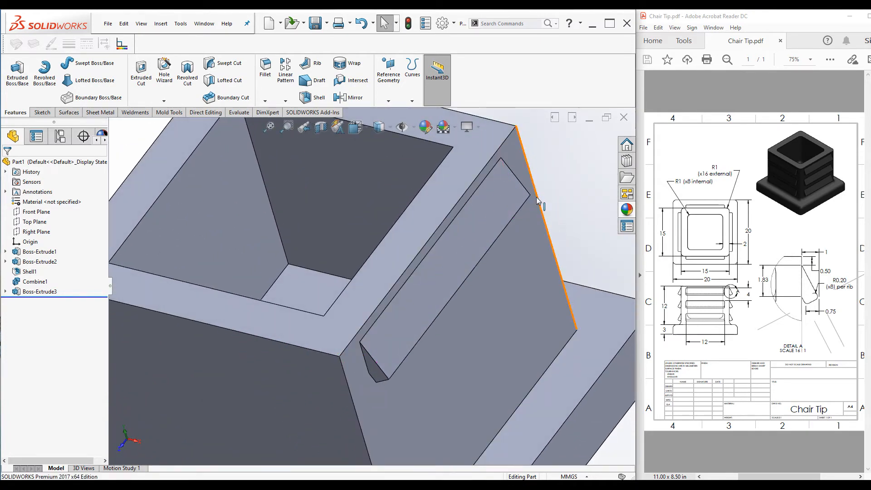
{"action": "key", "text": "ctrl+7"}
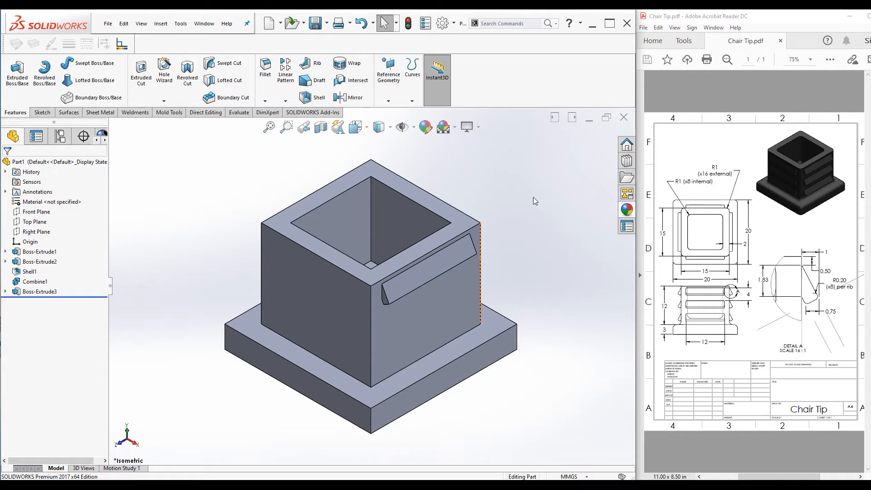
{"action": "scroll", "coordinate": [385, 370], "scroll_direction": "down", "scroll_amount": 3}
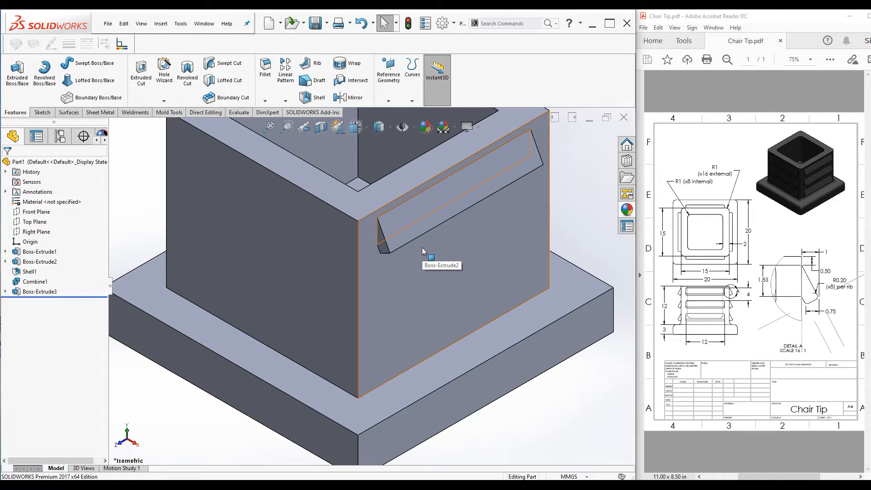
{"action": "key", "text": "f"}
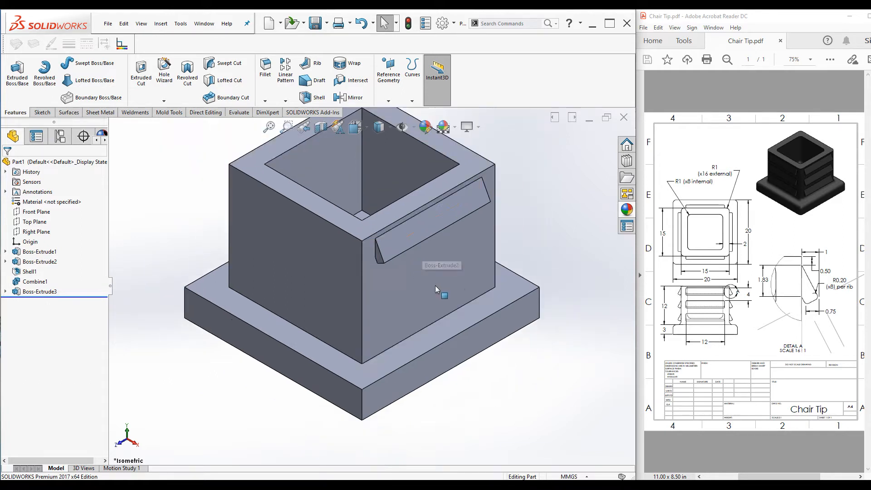
{"action": "scroll", "coordinate": [402, 240], "scroll_direction": "down", "scroll_amount": 5}
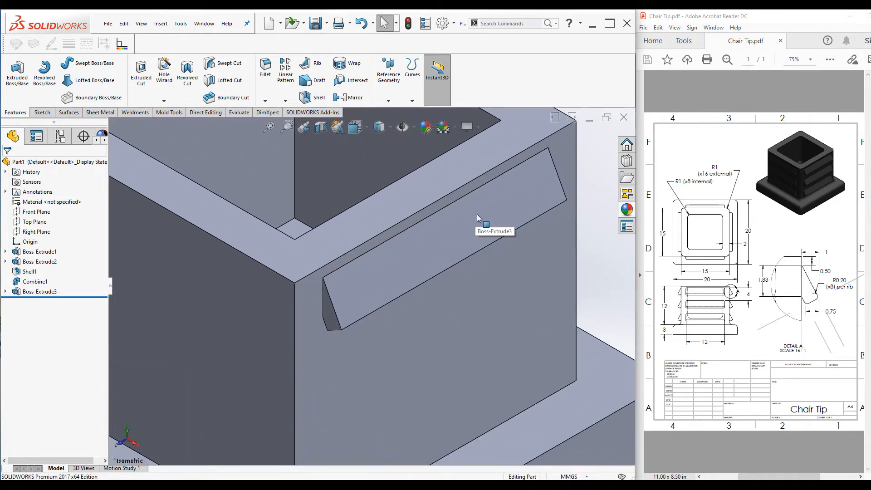
{"action": "scroll", "coordinate": [477, 214], "scroll_direction": "up", "scroll_amount": 4}
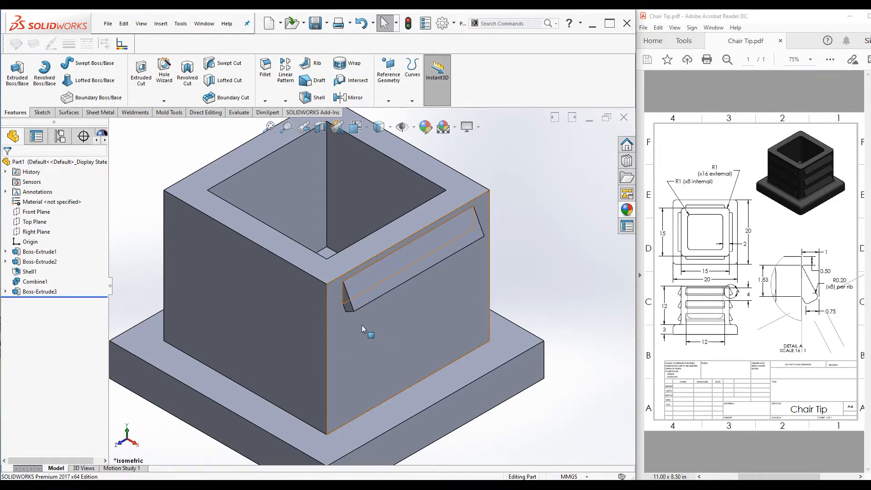
{"action": "scroll", "coordinate": [356, 320], "scroll_direction": "down", "scroll_amount": 3}
{"action": "scroll", "coordinate": [459, 274], "scroll_direction": "up", "scroll_amount": 4}
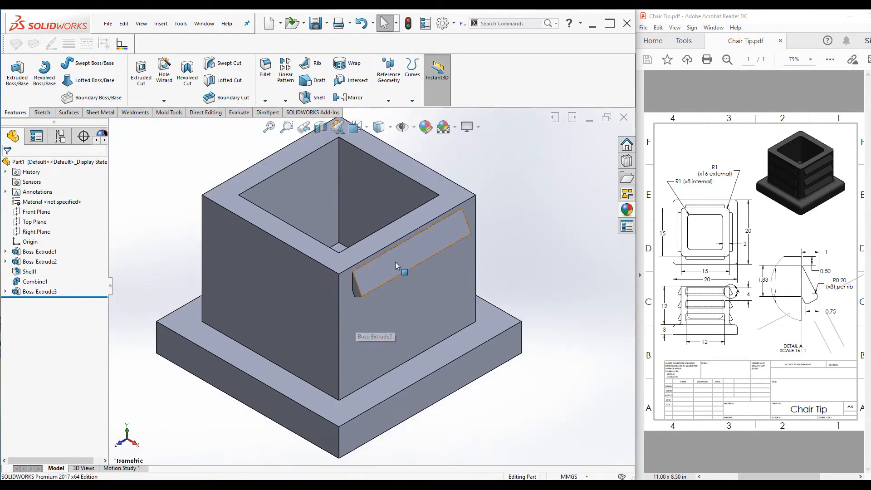
{"action": "scroll", "coordinate": [399, 281], "scroll_direction": "down", "scroll_amount": 3}
{"action": "scroll", "coordinate": [485, 243], "scroll_direction": "up", "scroll_amount": 3}
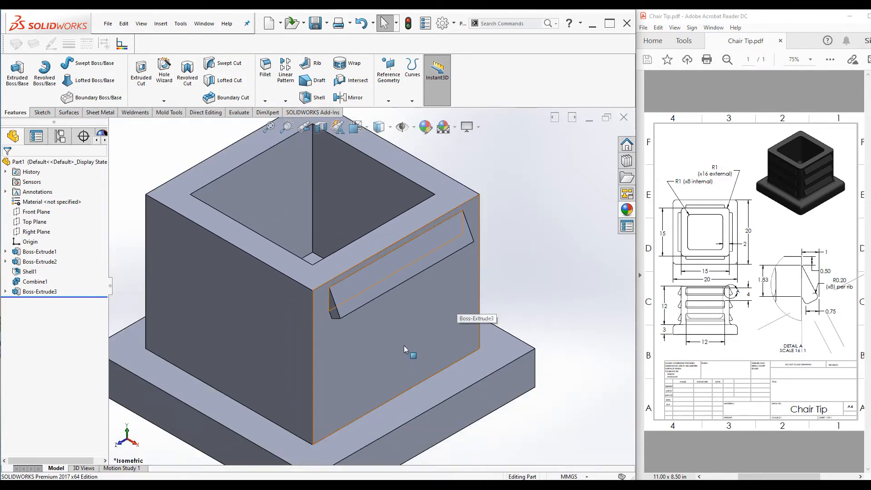
{"action": "scroll", "coordinate": [417, 318], "scroll_direction": "down", "scroll_amount": 3}
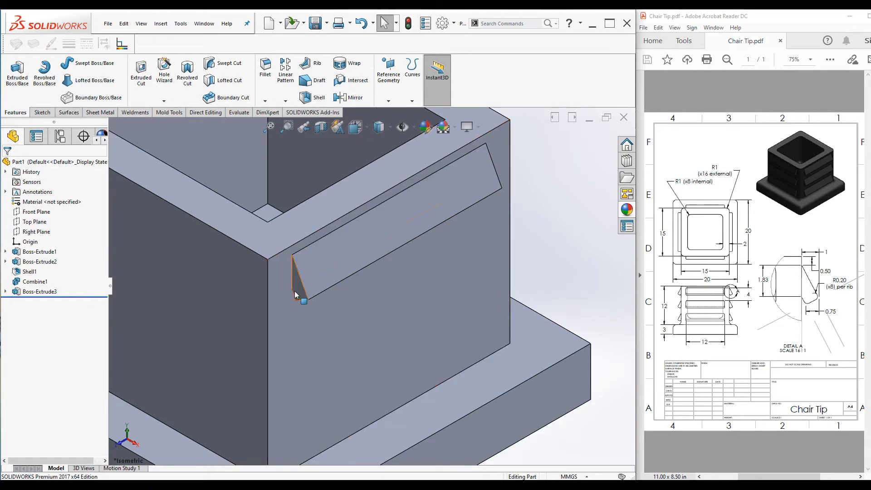
{"action": "scroll", "coordinate": [315, 268], "scroll_direction": "up", "scroll_amount": 3}
{"action": "scroll", "coordinate": [467, 195], "scroll_direction": "up", "scroll_amount": 4}
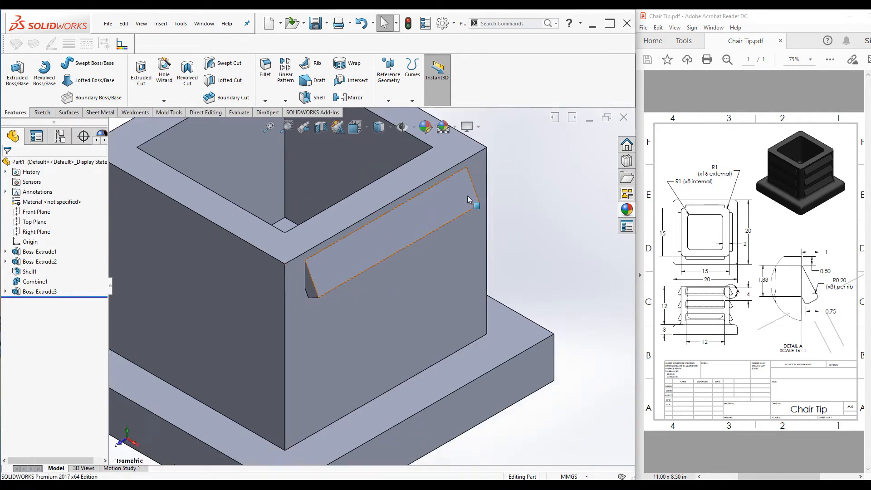
{"action": "scroll", "coordinate": [326, 306], "scroll_direction": "down", "scroll_amount": 3}
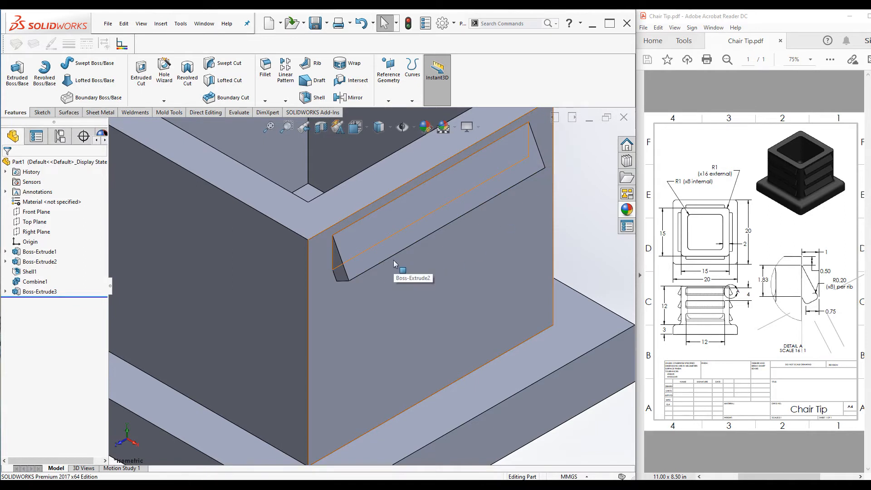
{"action": "scroll", "coordinate": [393, 260], "scroll_direction": "up", "scroll_amount": 4}
{"action": "scroll", "coordinate": [441, 256], "scroll_direction": "up", "scroll_amount": 1}
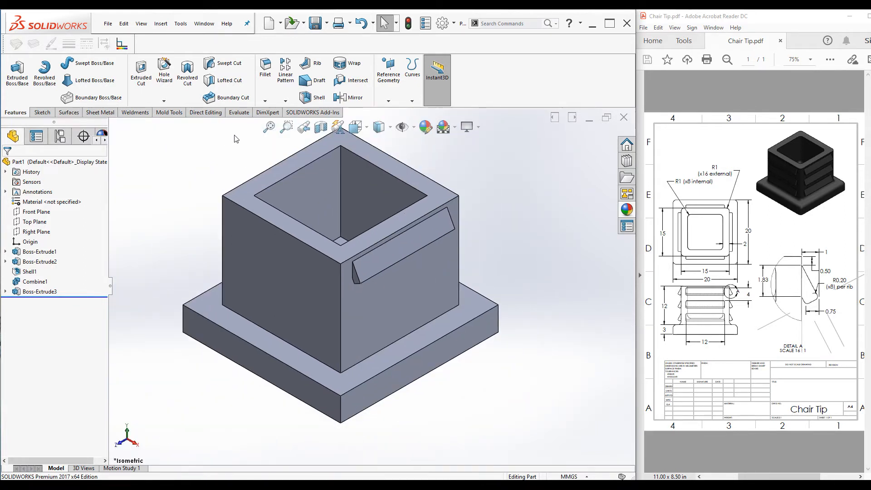
{"action": "scroll", "coordinate": [257, 128], "scroll_direction": "down", "scroll_amount": 1}
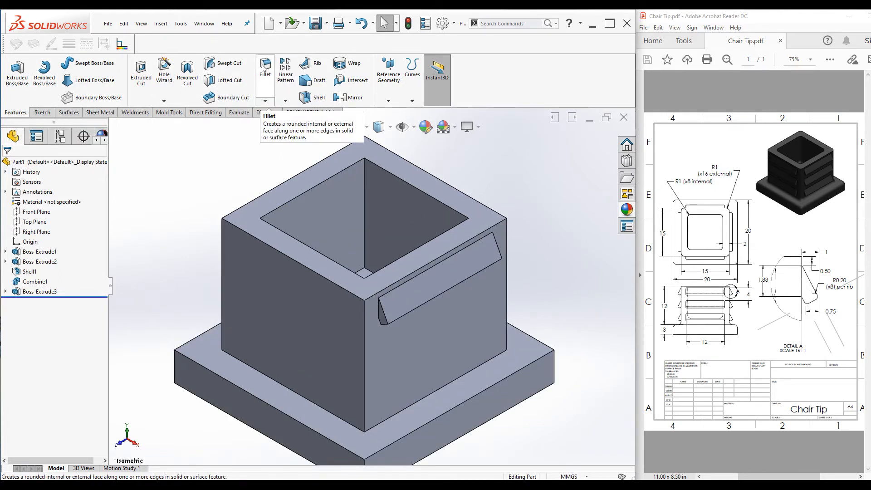
Fillet the rib's edges with a 0.2 mm radius, using a manual fillet with tangent propagation turned off
{"action": "left_click", "coordinate": [265, 66]}
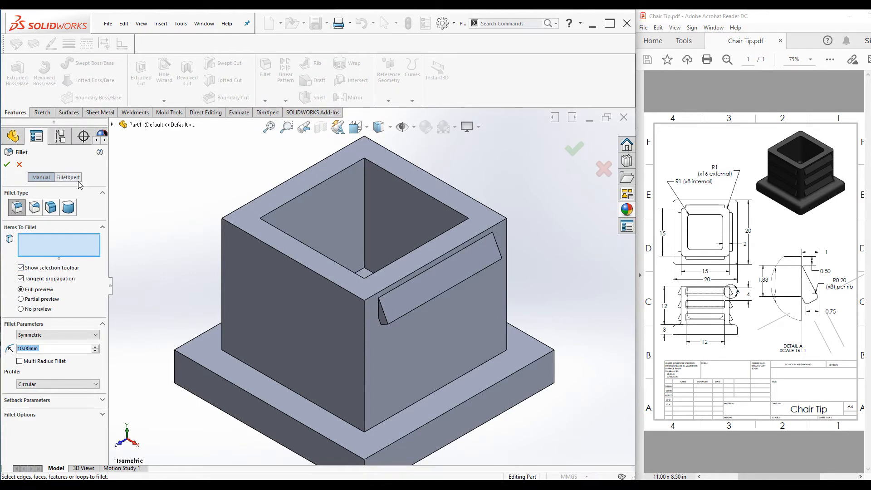
{"action": "left_click", "coordinate": [35, 179]}
{"action": "left_click", "coordinate": [20, 278]}
{"action": "key", "text": "f"}
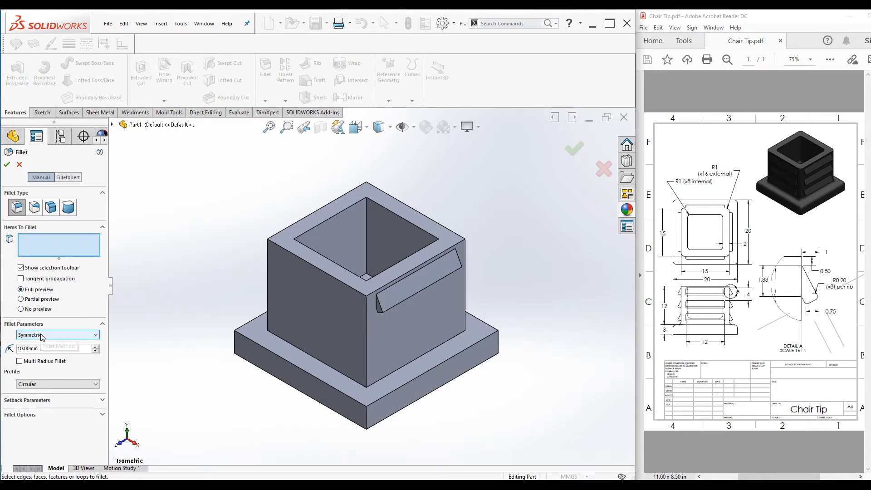
{"action": "double_click", "coordinate": [40, 349]}
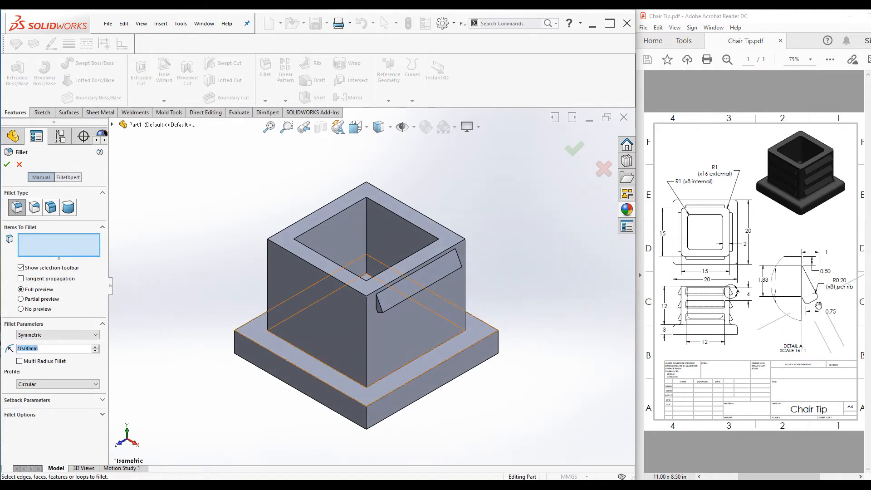
{"action": "type", "text": "0.2"}
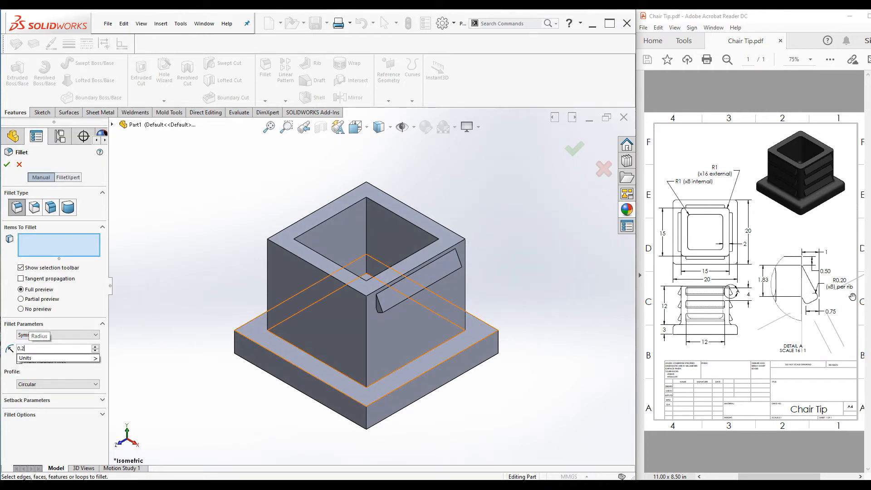
{"action": "key", "text": "Return"}
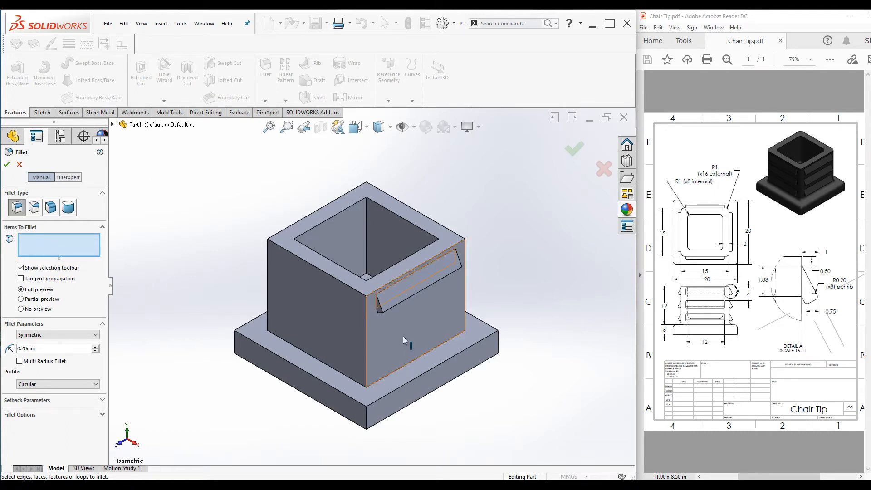
{"action": "scroll", "coordinate": [373, 323], "scroll_direction": "down", "scroll_amount": 6}
{"action": "scroll", "coordinate": [371, 300], "scroll_direction": "up", "scroll_amount": 5}
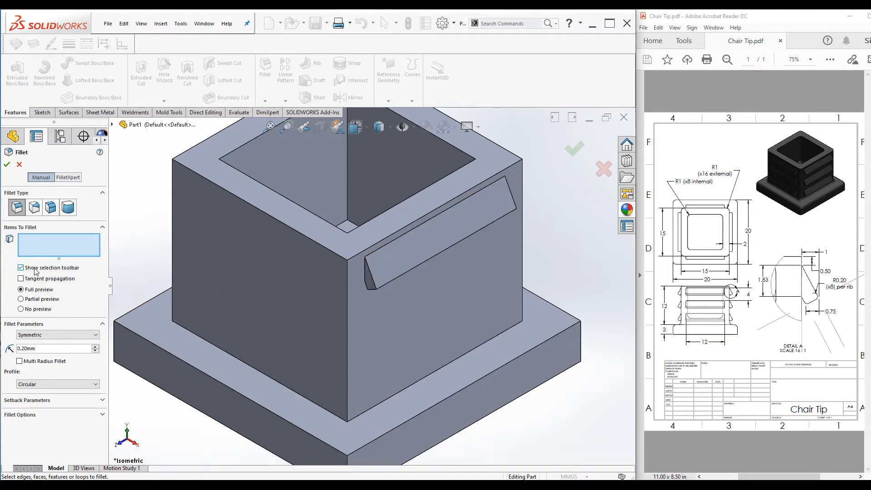
{"action": "left_click", "coordinate": [372, 284]}
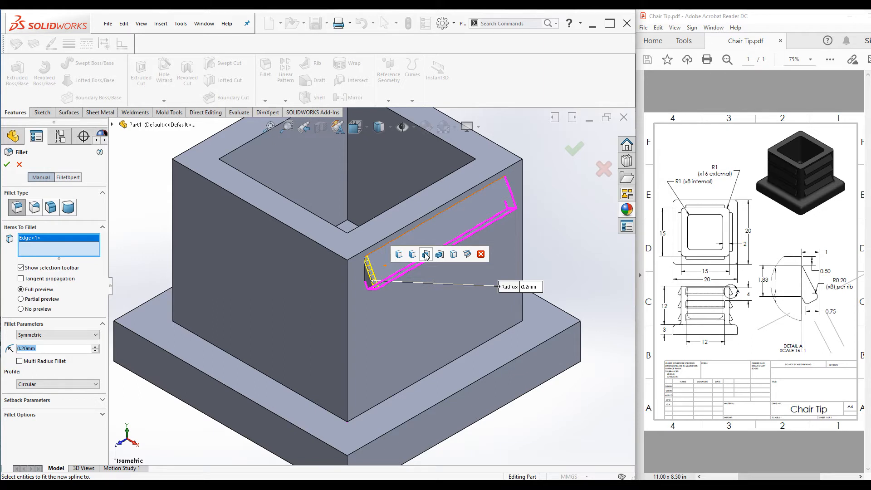
{"action": "left_click", "coordinate": [425, 254]}
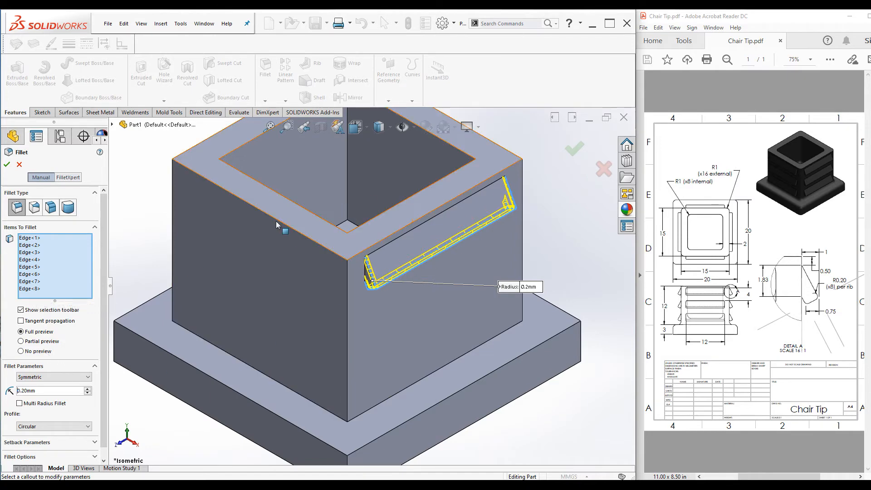
{"action": "left_click", "coordinate": [6, 165]}
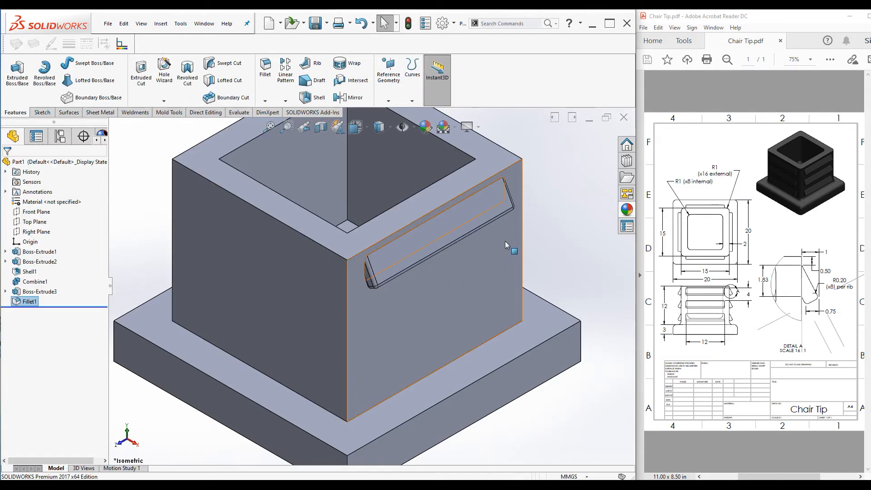
Linear-pattern the rib and its fillet along the body's vertical edge, reversed, at 4 mm spacing with 3 instances and full preview
{"action": "key", "text": "f"}
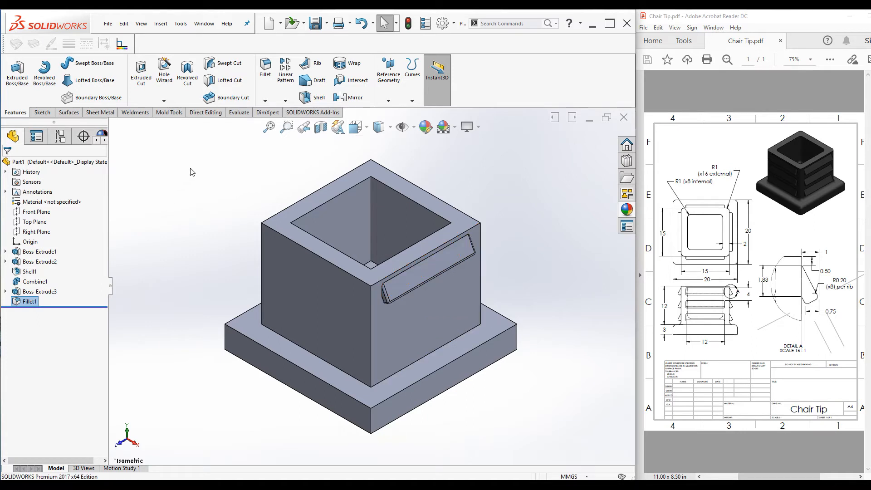
{"action": "left_click", "coordinate": [285, 68]}
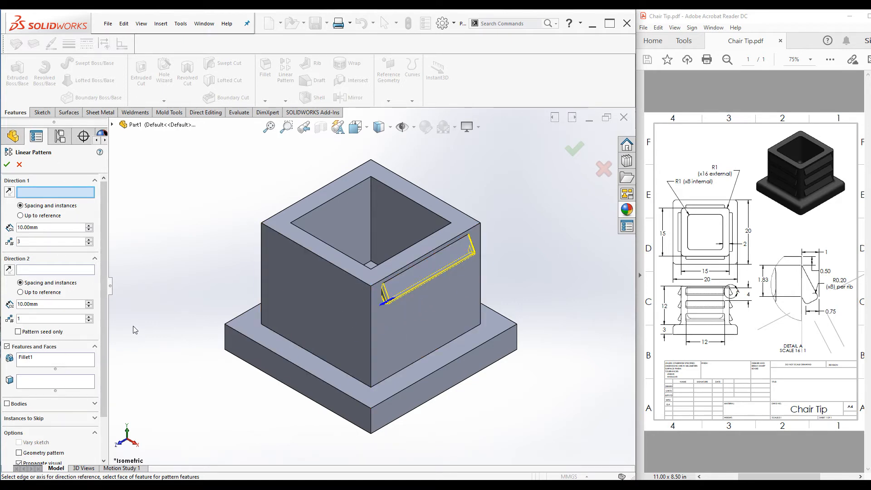
{"action": "left_click_drag", "start_coordinate": [105, 351], "coordinate": [100, 418]}
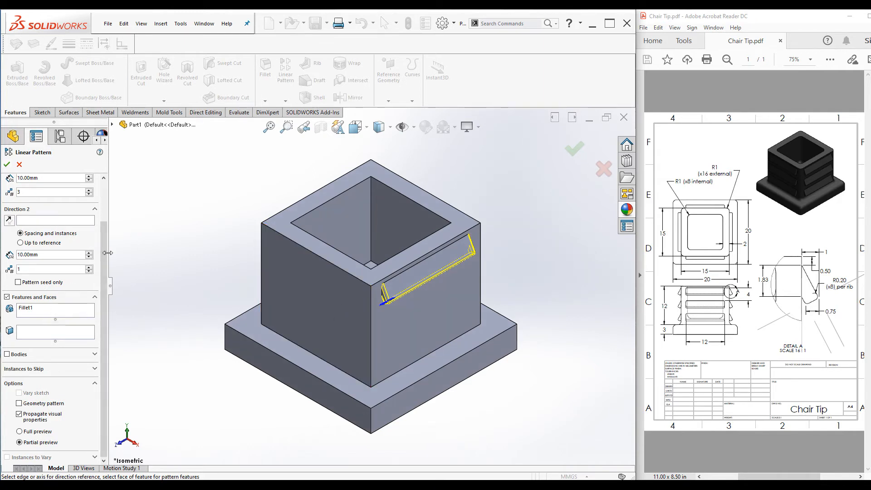
{"action": "left_click_drag", "start_coordinate": [105, 238], "coordinate": [105, 199]}
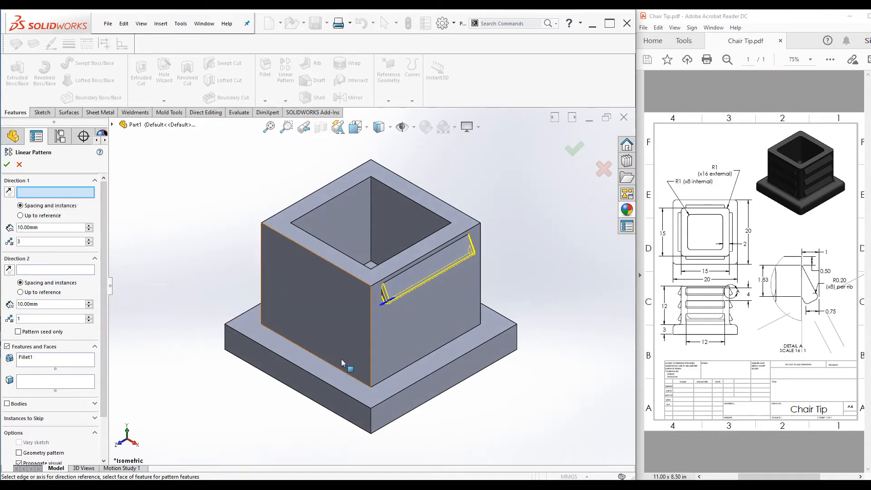
{"action": "left_click", "coordinate": [372, 337]}
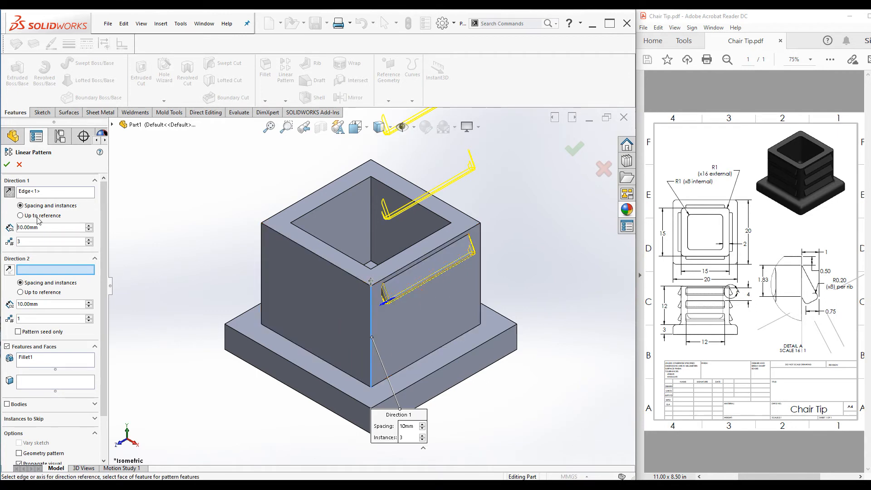
{"action": "left_click", "coordinate": [9, 192]}
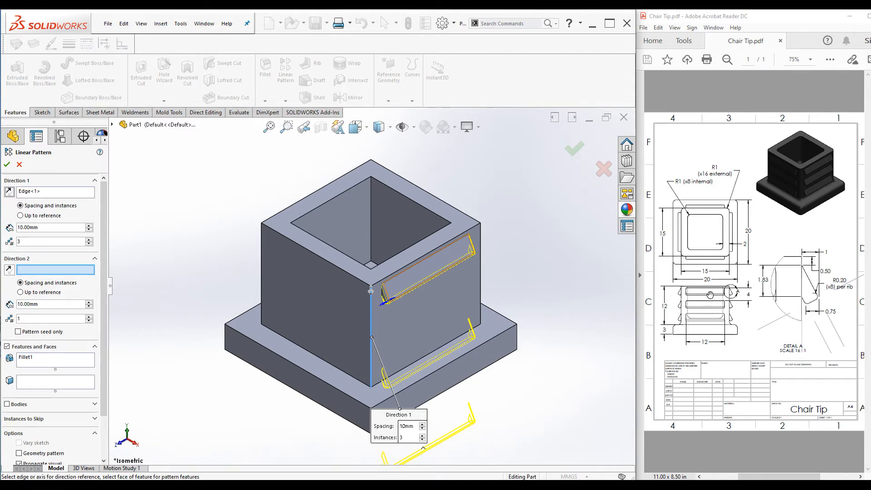
{"action": "left_click_drag", "start_coordinate": [39, 227], "coordinate": [1, 219]}
{"action": "type", "text": "4"}
{"action": "key", "text": "Return"}
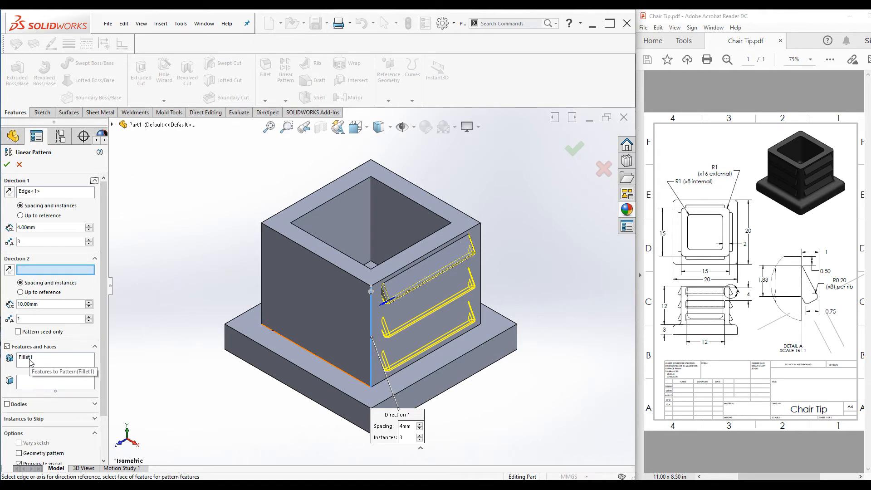
{"action": "left_click", "coordinate": [94, 404]}
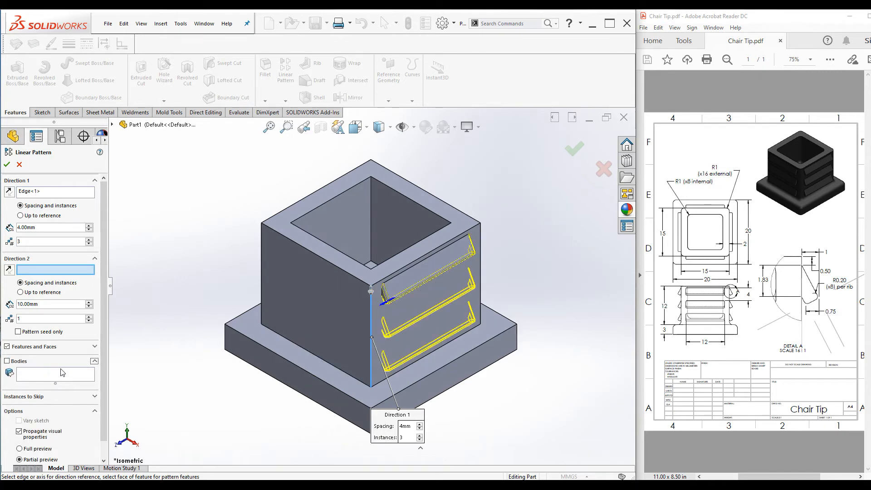
{"action": "left_click", "coordinate": [94, 361]}
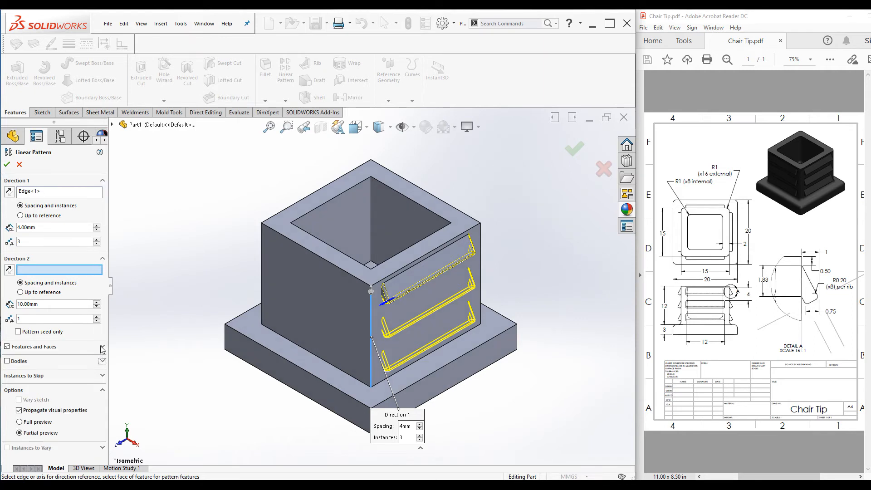
{"action": "left_click", "coordinate": [102, 348]}
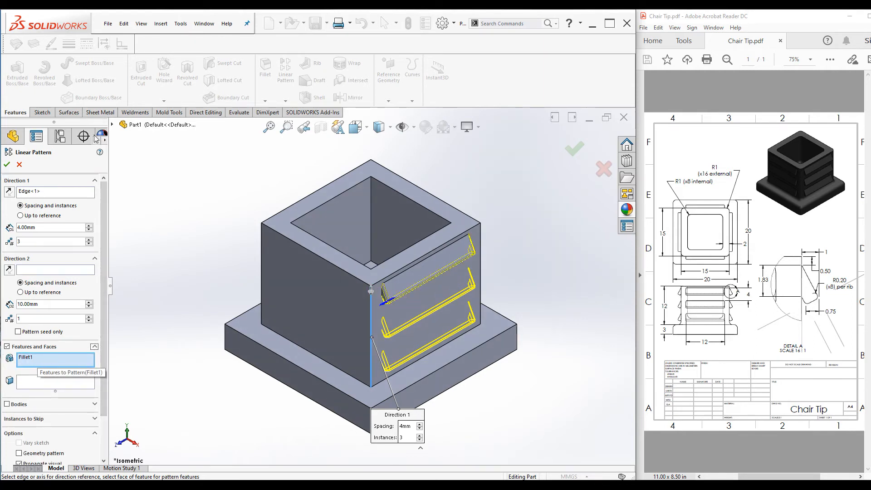
{"action": "left_click", "coordinate": [111, 125]}
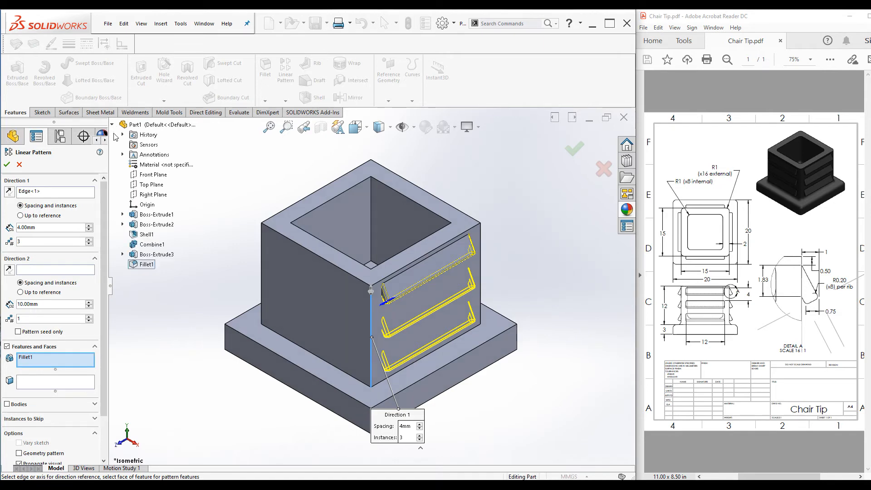
{"action": "left_click", "coordinate": [137, 255]}
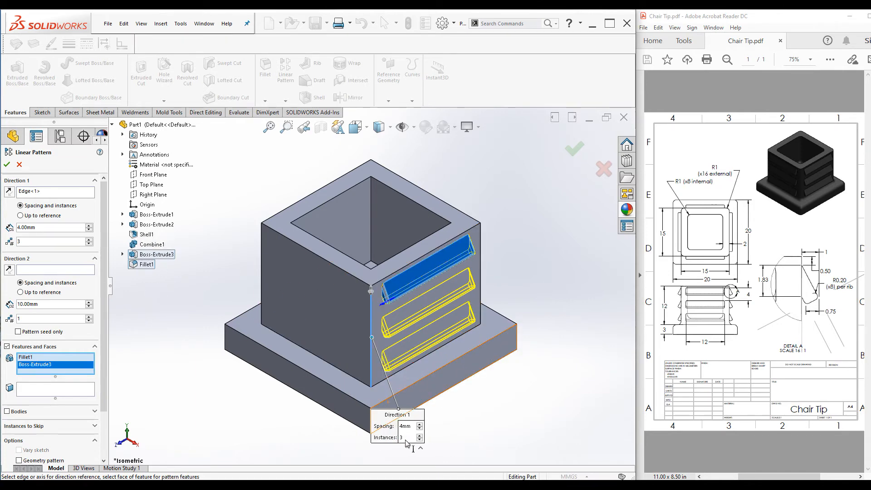
{"action": "scroll", "coordinate": [77, 362], "scroll_direction": "down", "scroll_amount": 3}
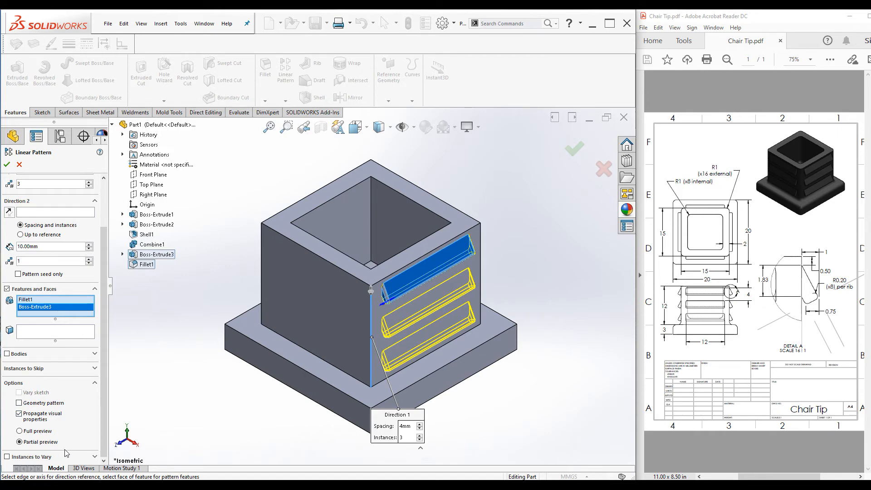
{"action": "left_click", "coordinate": [19, 431]}
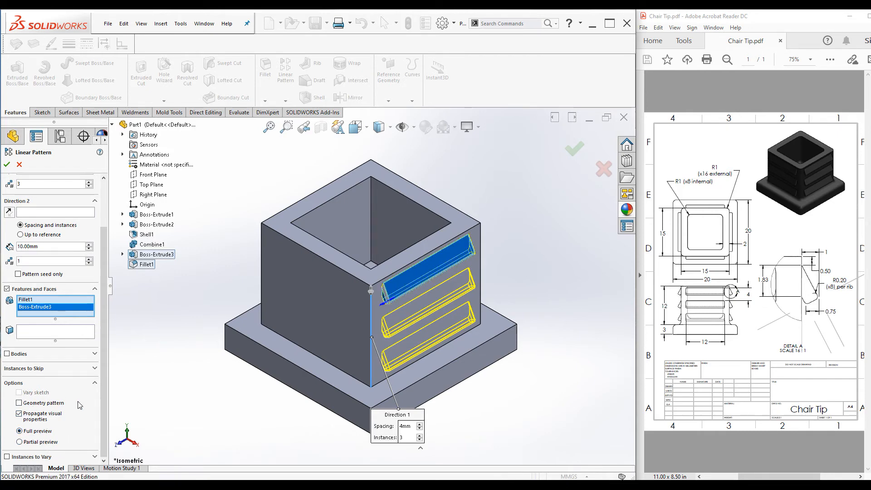
{"action": "left_click", "coordinate": [6, 164]}
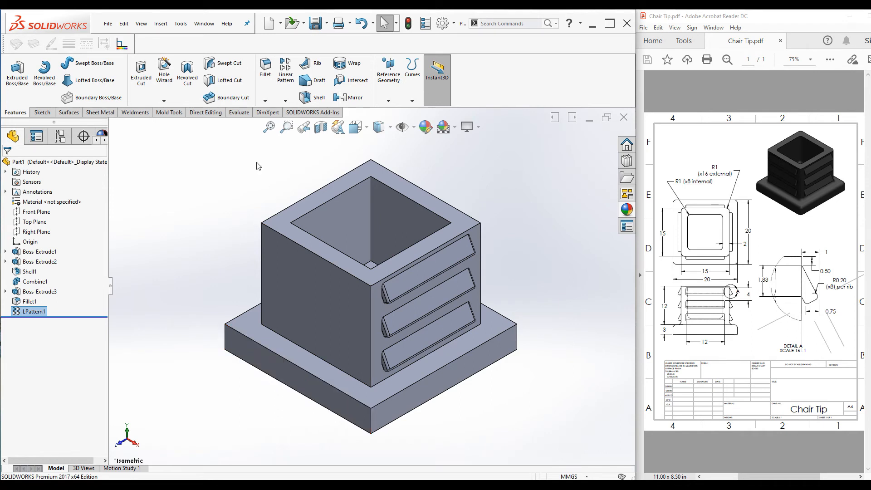
{"action": "left_click", "coordinate": [286, 101]}
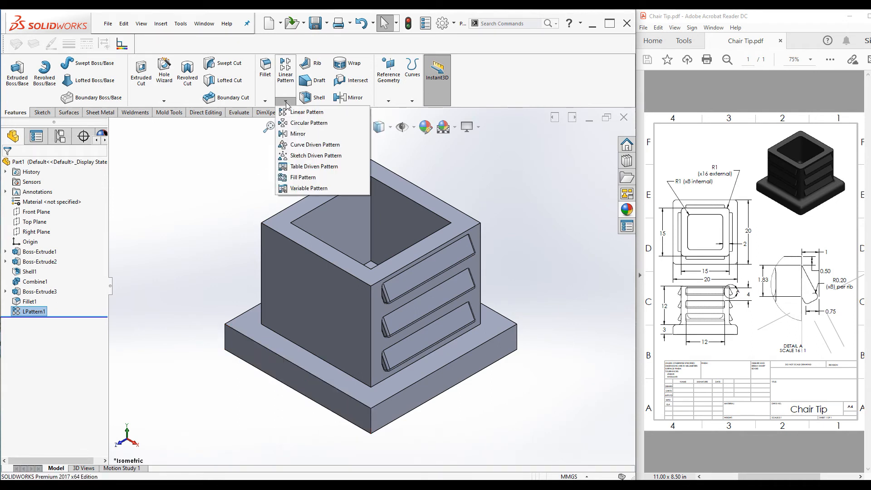
{"action": "left_click", "coordinate": [309, 123]}
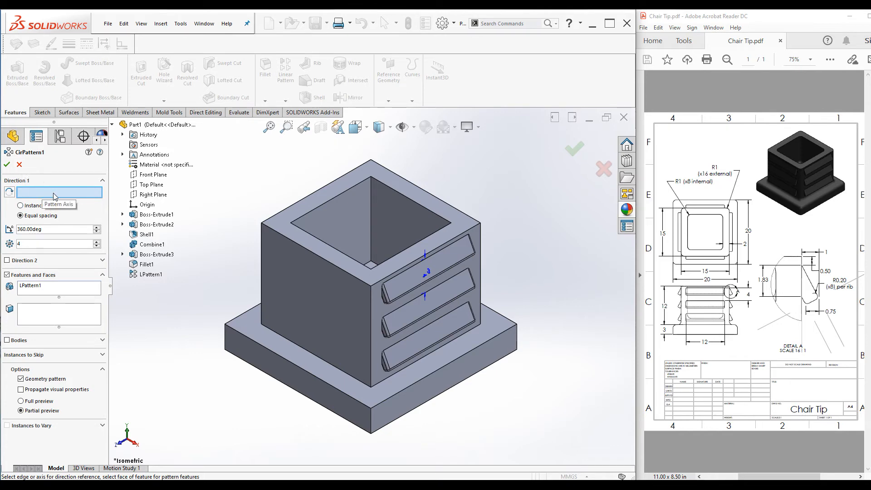
{"action": "left_click", "coordinate": [19, 165]}
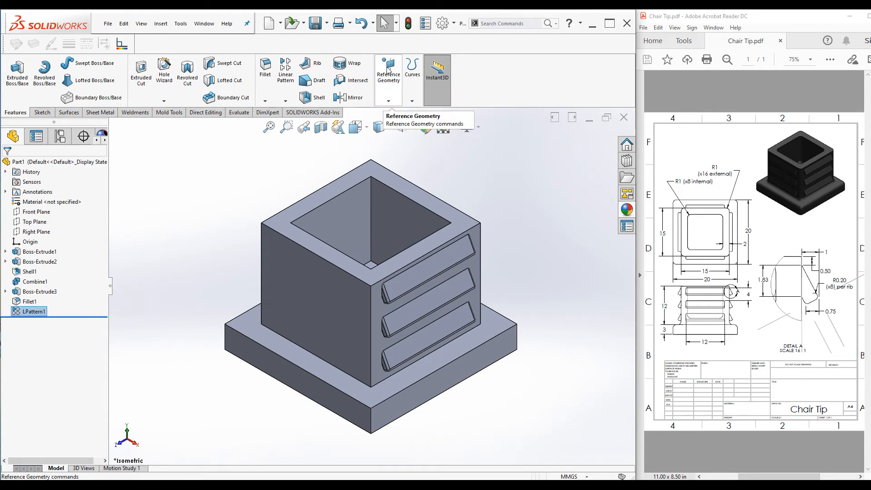
Create a reference axis at the intersection of the Front Plane and Right Plane
{"action": "left_click", "coordinate": [388, 101]}
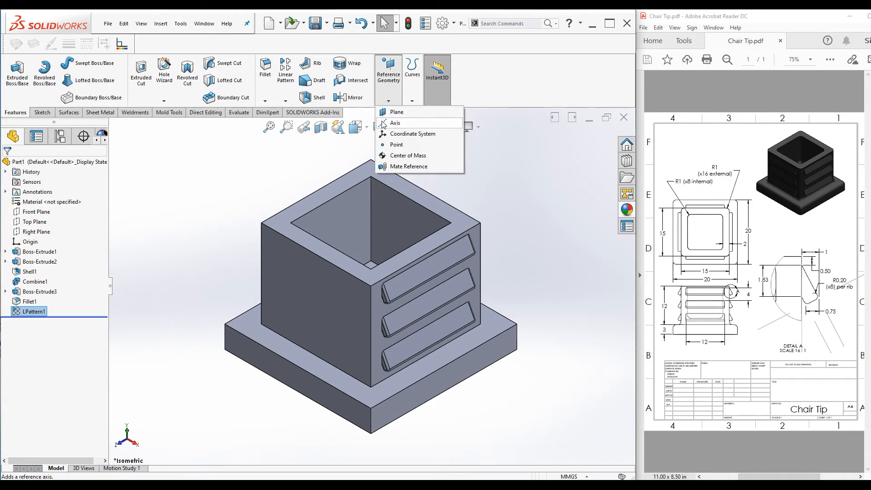
{"action": "left_click", "coordinate": [383, 124]}
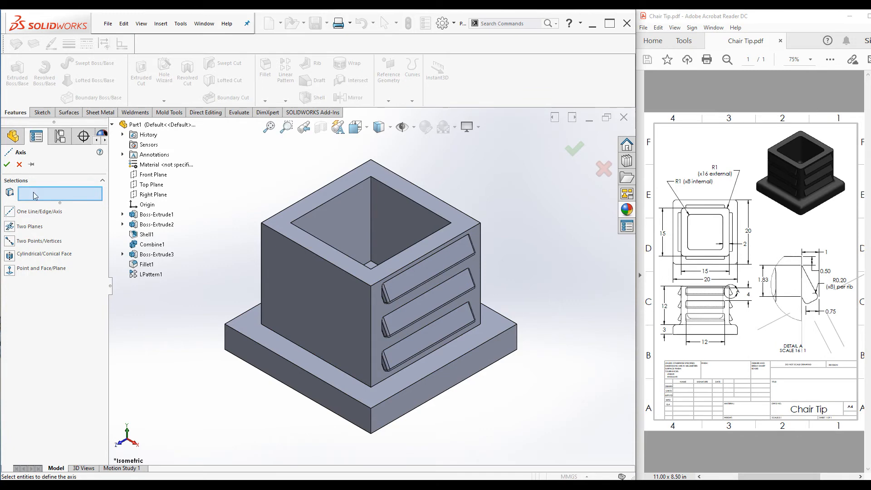
{"action": "left_click", "coordinate": [148, 175]}
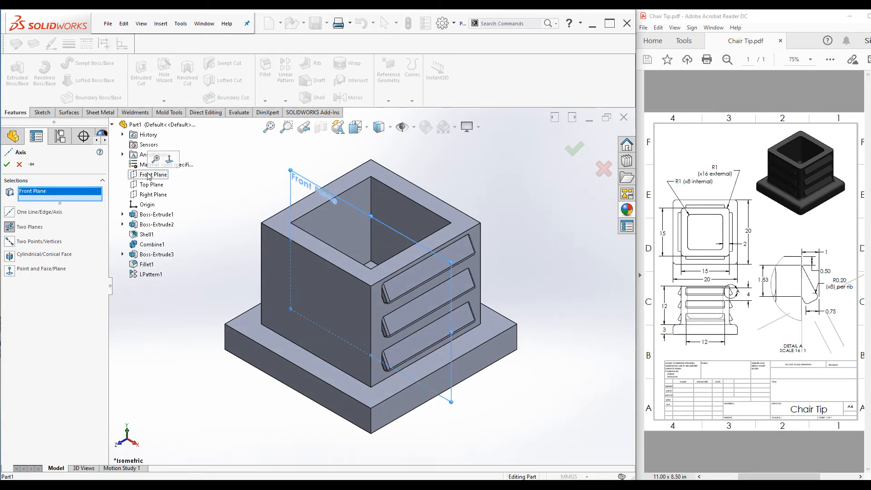
{"action": "left_click", "coordinate": [153, 194]}
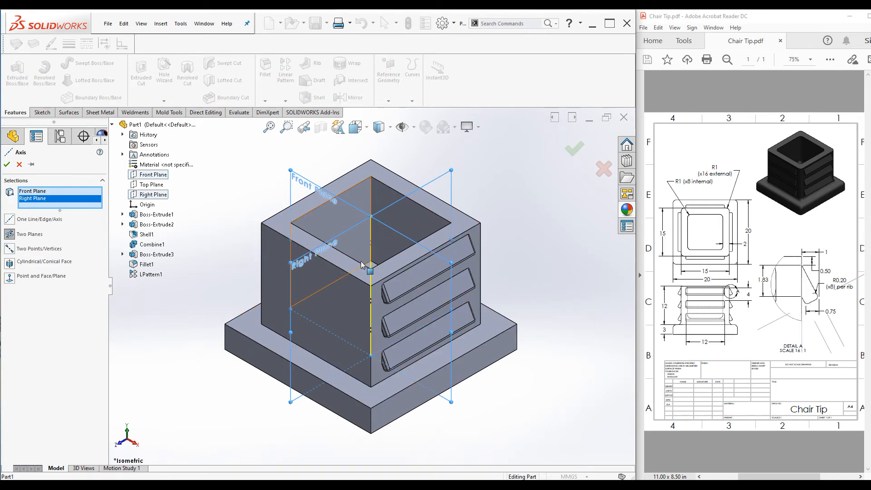
{"action": "left_click", "coordinate": [7, 165]}
{"action": "left_click", "coordinate": [241, 206]}
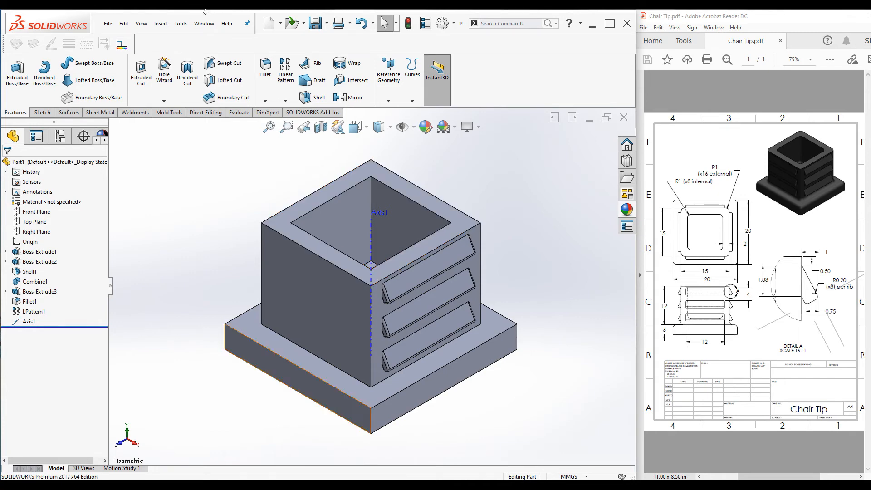
Circular-pattern the rib, its fillet and the linear pattern about Axis1, 4 equally spaced instances over 360°, with Geometry pattern on
{"action": "left_click", "coordinate": [285, 101]}
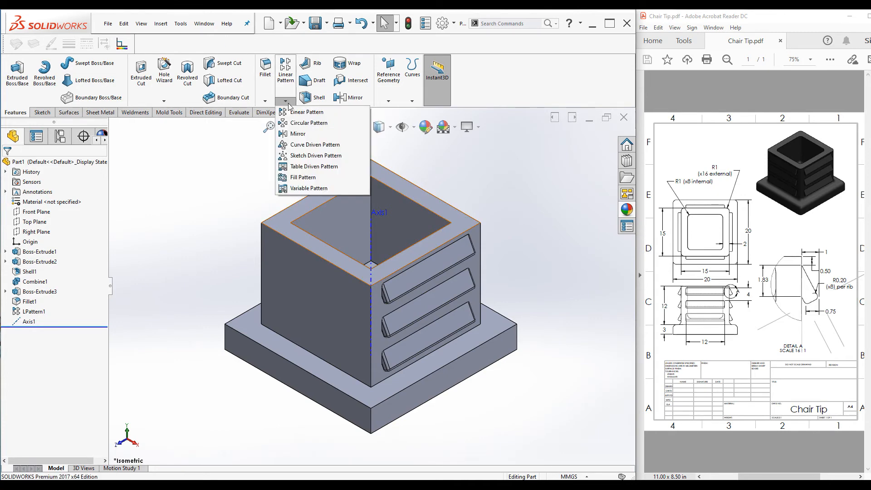
{"action": "left_click", "coordinate": [308, 123]}
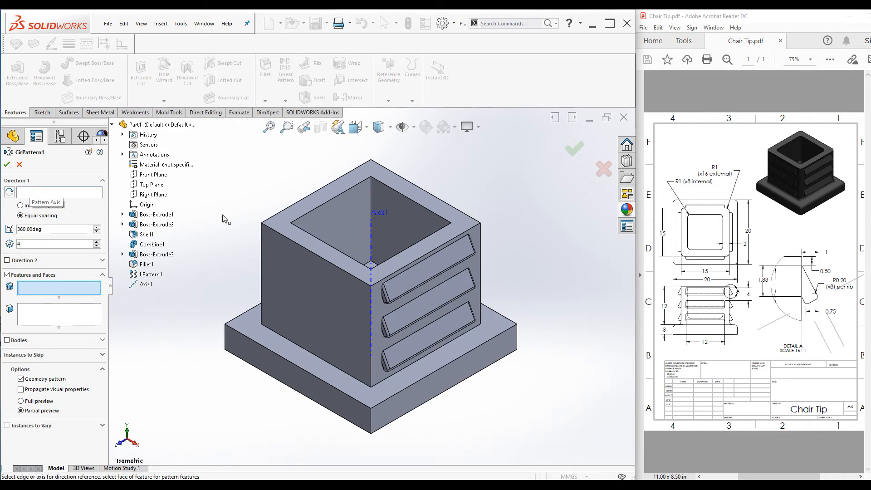
{"action": "left_click", "coordinate": [371, 241]}
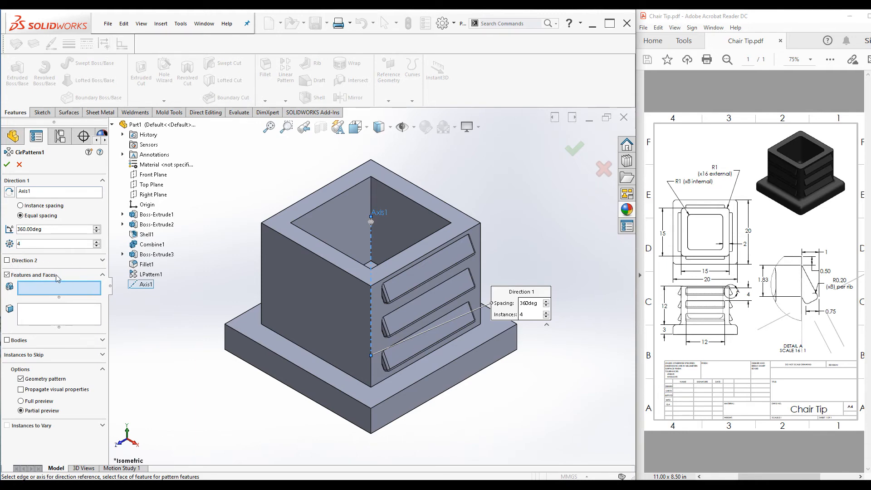
{"action": "left_click", "coordinate": [150, 256]}
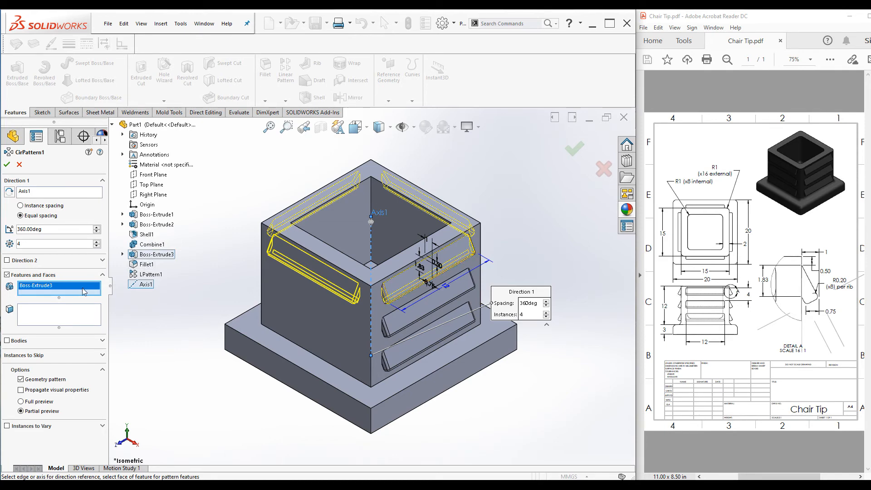
{"action": "left_click", "coordinate": [146, 264]}
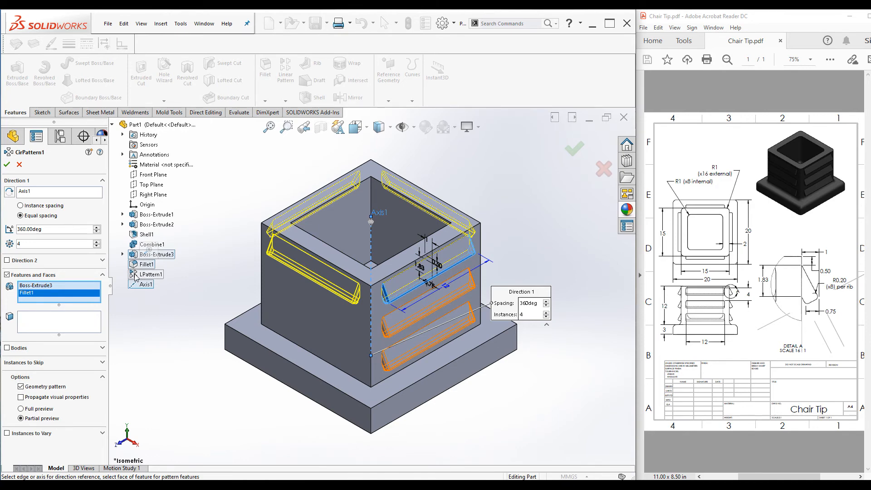
{"action": "left_click", "coordinate": [136, 274]}
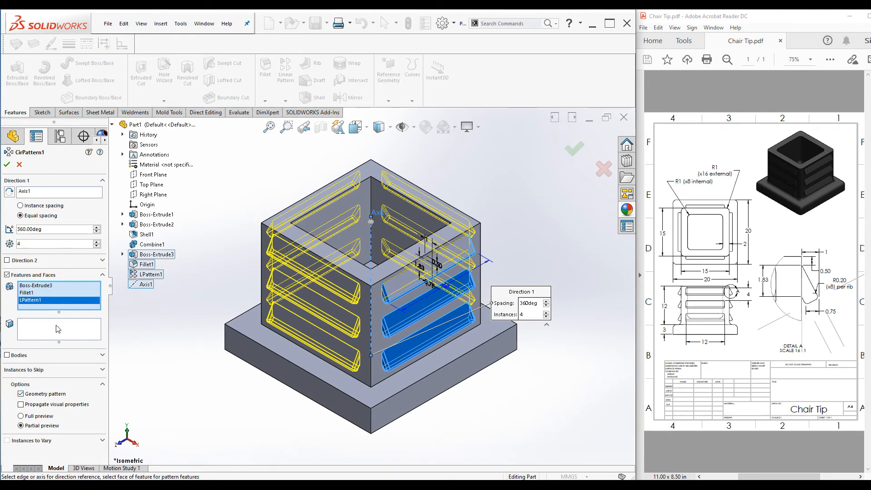
{"action": "left_click", "coordinate": [20, 393]}
{"action": "left_click", "coordinate": [21, 394]}
{"action": "left_click", "coordinate": [8, 165]}
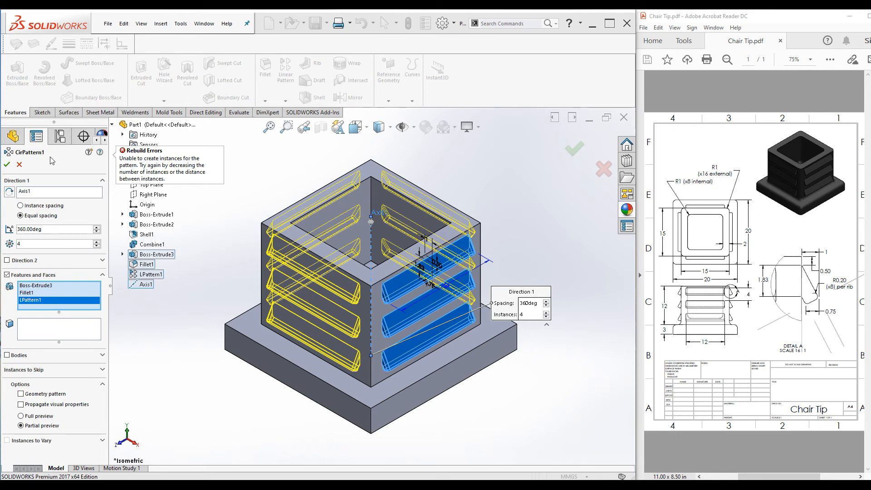
{"action": "left_click", "coordinate": [21, 394]}
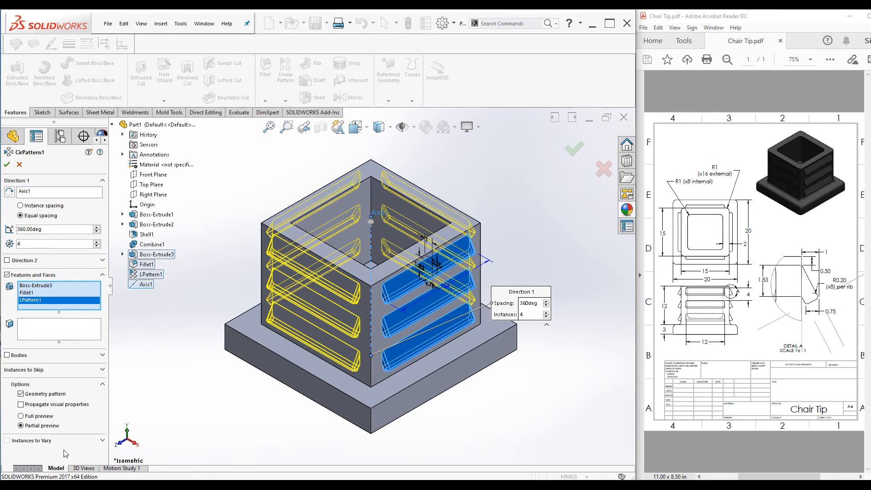
{"action": "left_click", "coordinate": [6, 164]}
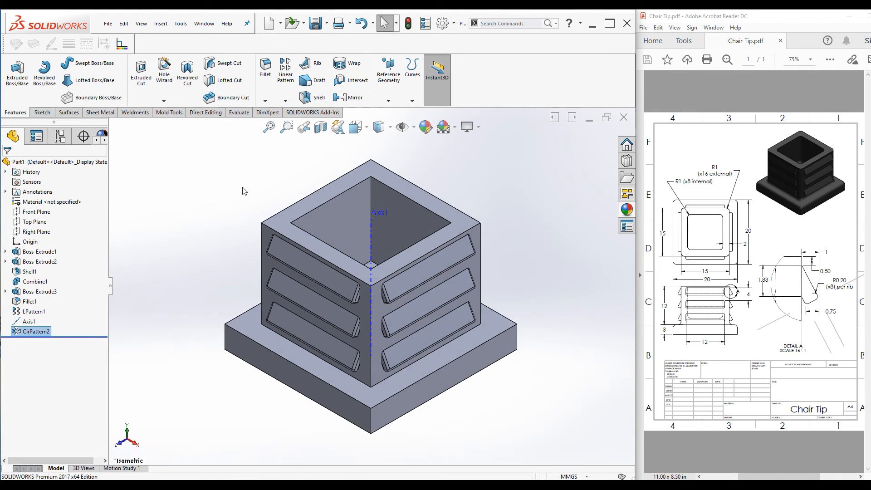
Hide the reference axis Axis1
{"action": "right_click", "coordinate": [18, 324]}
{"action": "left_click", "coordinate": [26, 311]}
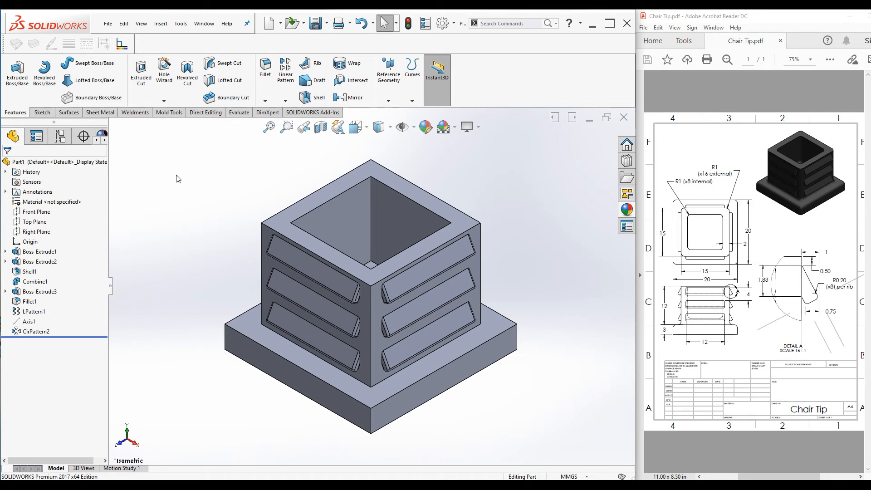
Fillet the body's top and vertical edges, the base's edges and the base's top face with a 1 mm radius
{"action": "left_click", "coordinate": [265, 66]}
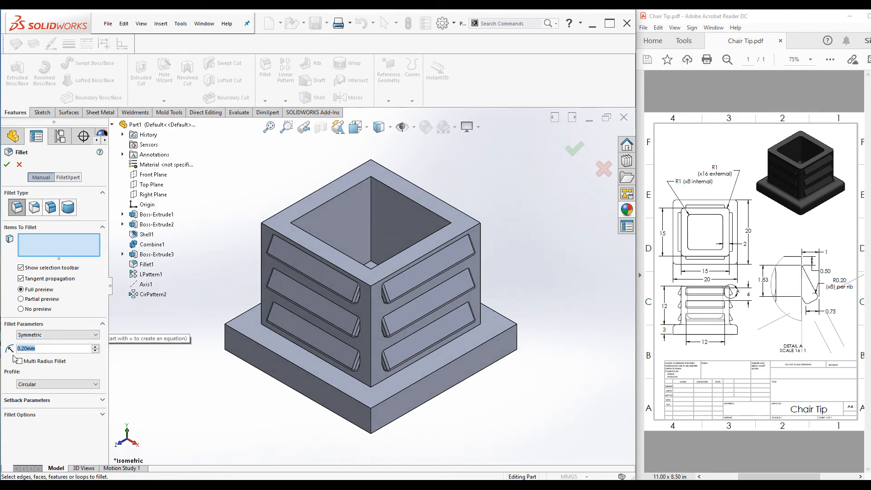
{"action": "type", "text": "1"}
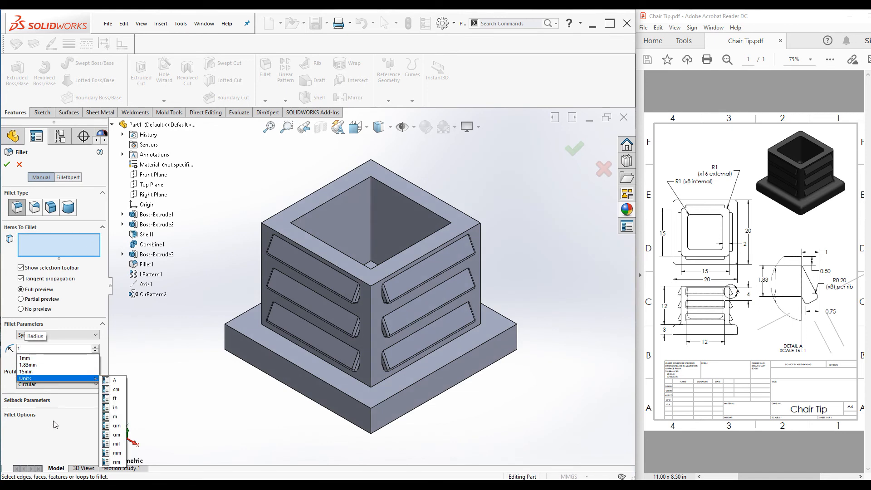
{"action": "left_click", "coordinate": [65, 427]}
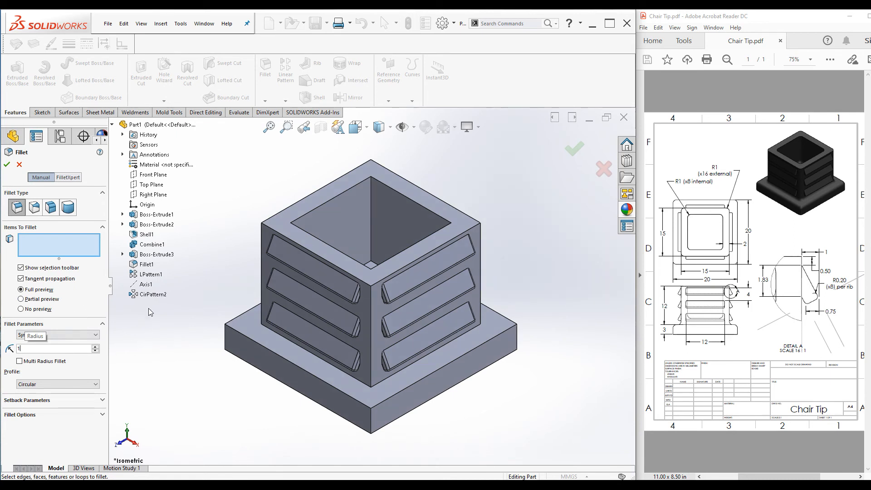
{"action": "left_click", "coordinate": [51, 245]}
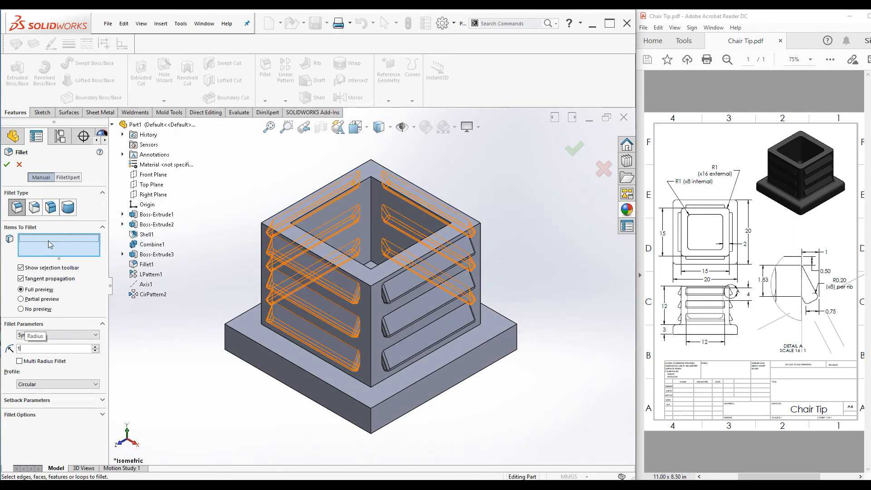
{"action": "left_click", "coordinate": [370, 222]}
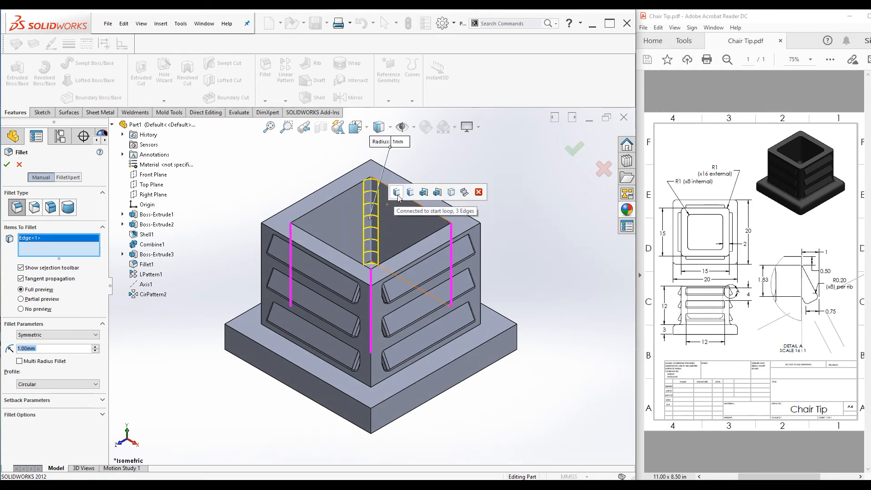
{"action": "left_click", "coordinate": [424, 192]}
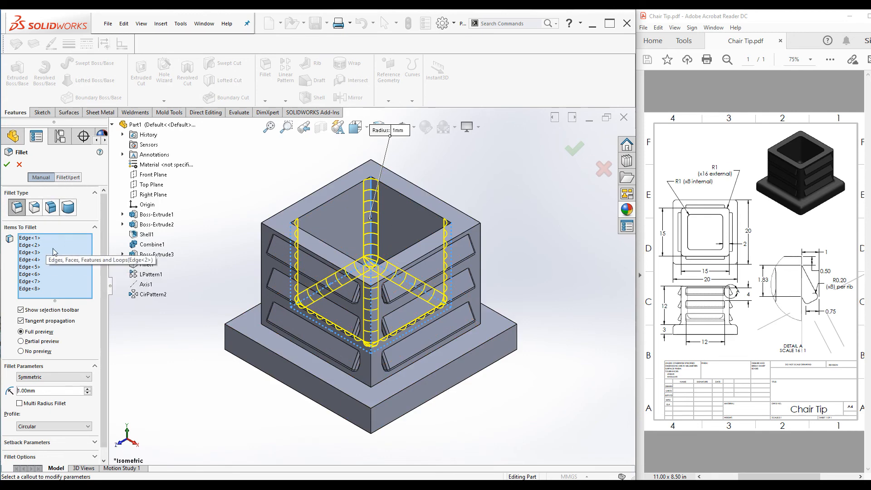
{"action": "left_click", "coordinate": [371, 379]}
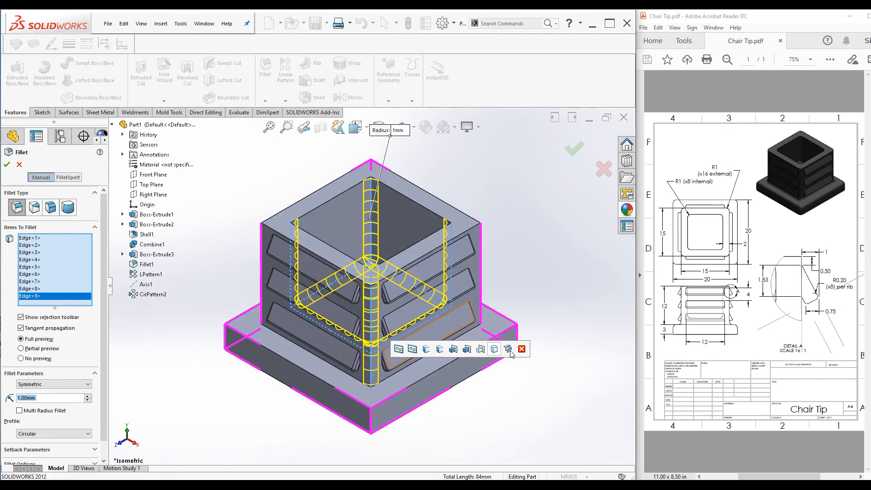
{"action": "left_click", "coordinate": [440, 350]}
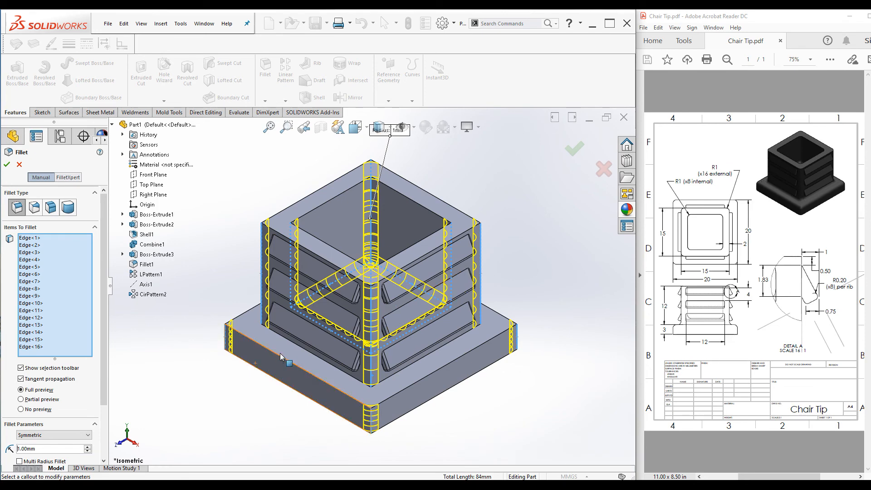
{"action": "left_click", "coordinate": [267, 372]}
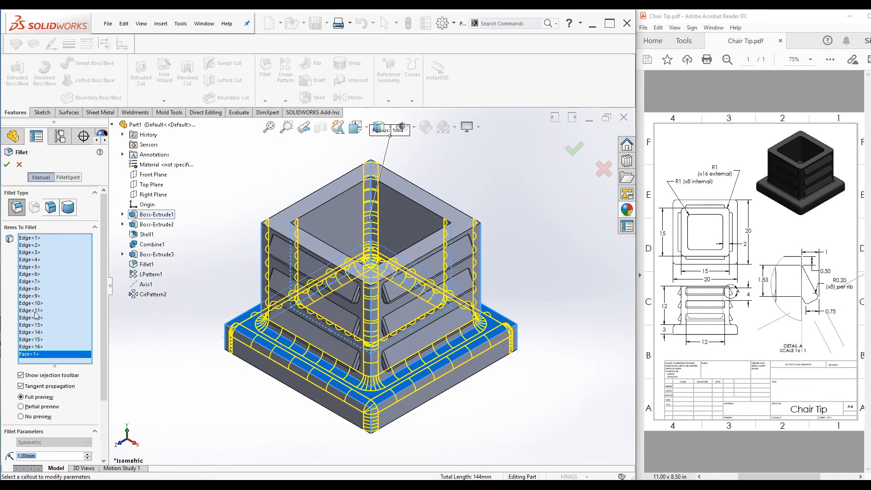
{"action": "scroll", "coordinate": [60, 403], "scroll_direction": "down", "scroll_amount": 3}
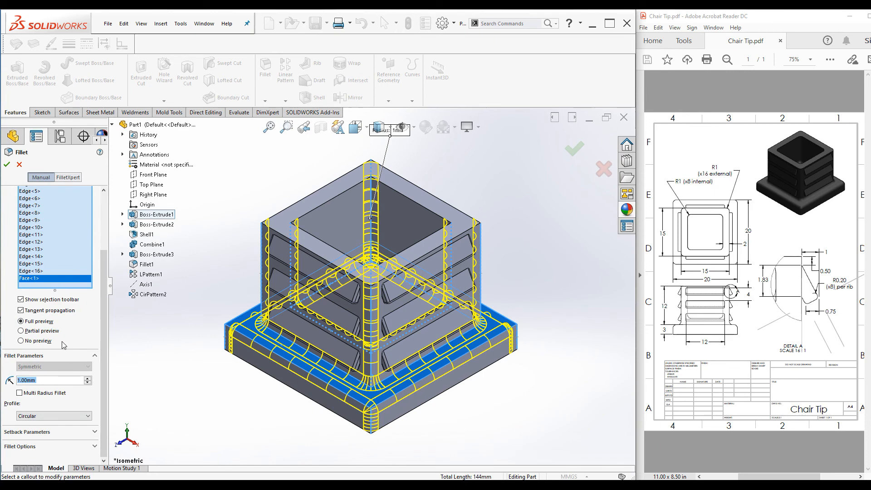
{"action": "scroll", "coordinate": [87, 363], "scroll_direction": "up", "scroll_amount": 3}
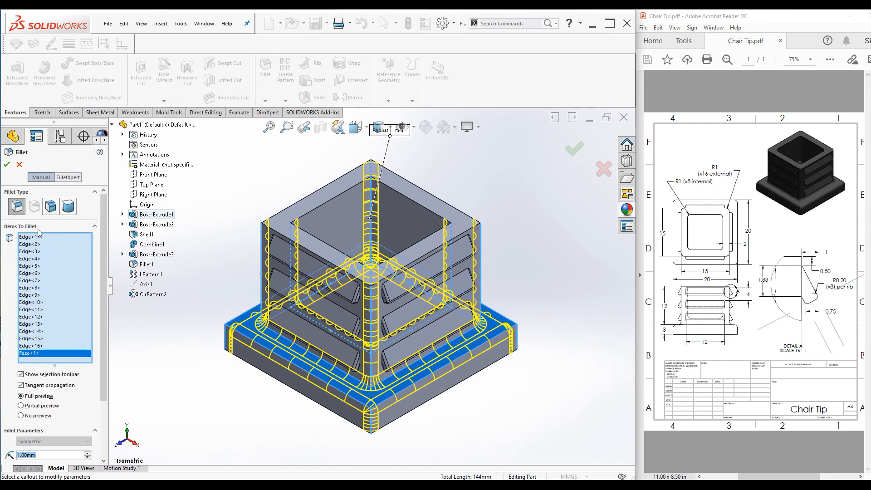
{"action": "left_click", "coordinate": [5, 165]}
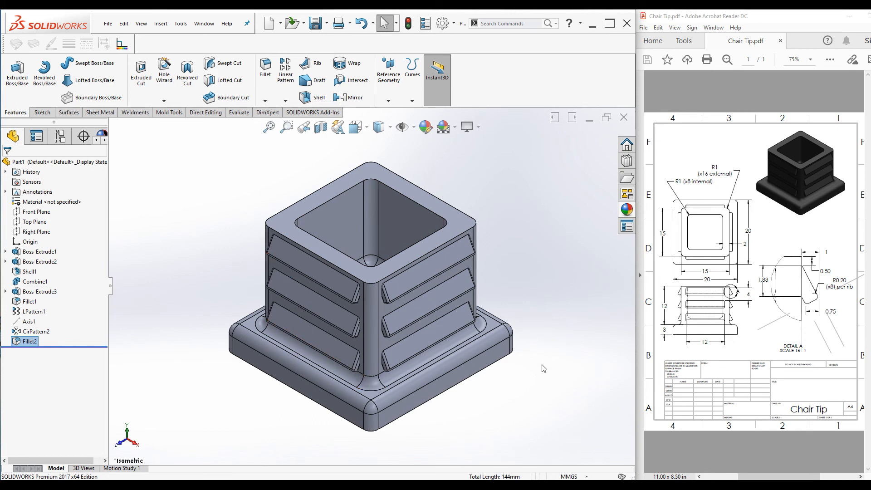
Assign the plastic material Polyethylene Cross-Linked to the part
{"action": "right_click", "coordinate": [52, 206]}
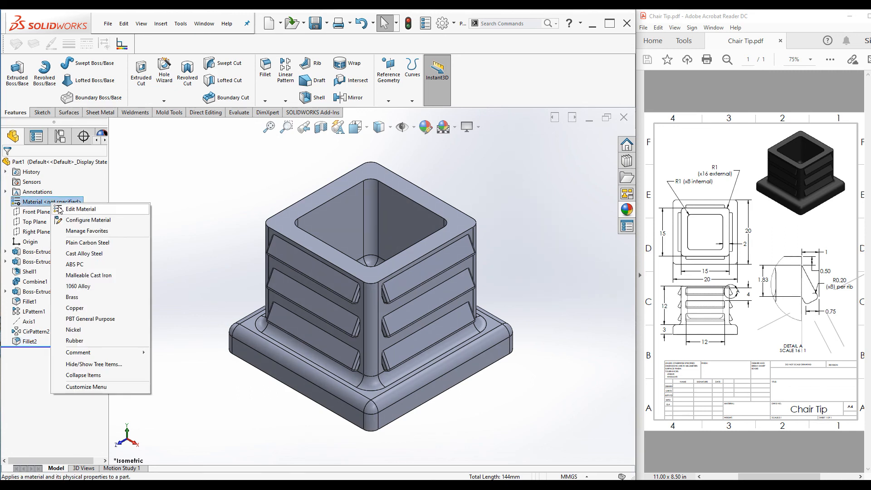
{"action": "left_click", "coordinate": [80, 209]}
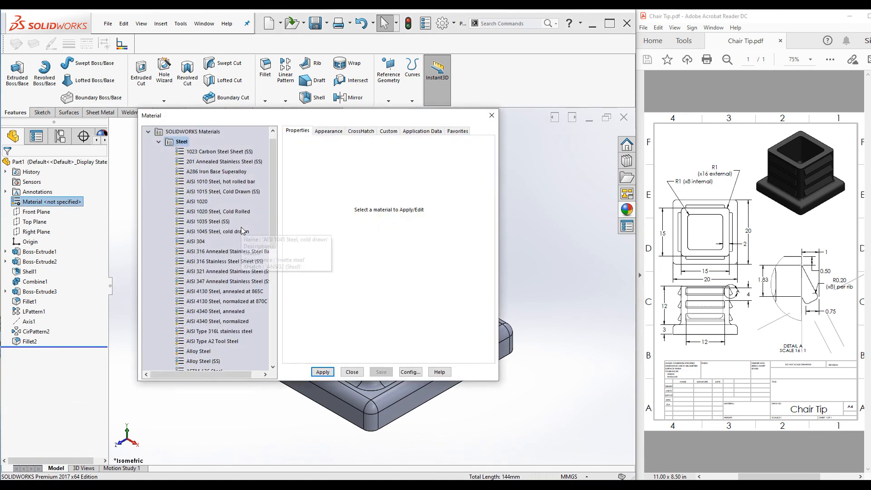
{"action": "left_click", "coordinate": [159, 142]}
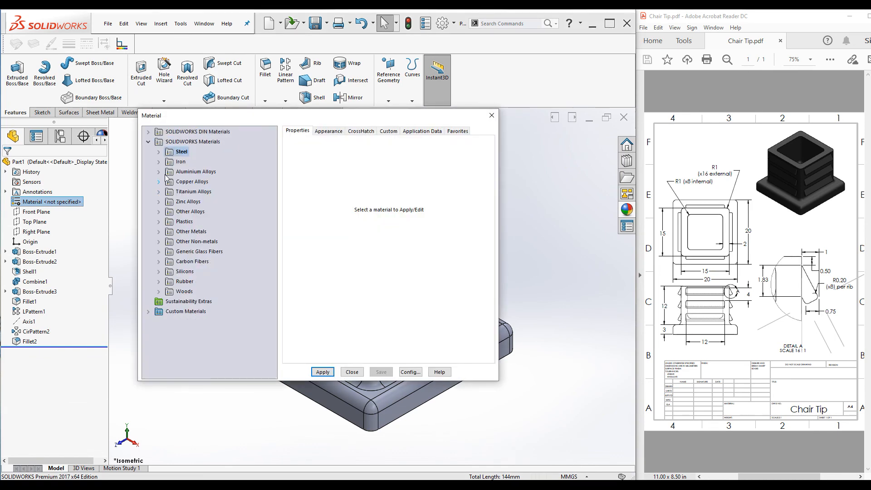
{"action": "left_click", "coordinate": [159, 222]}
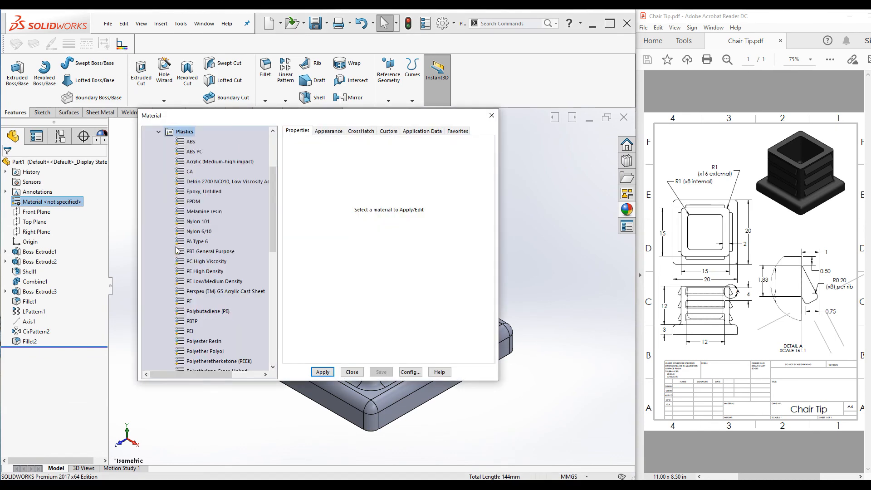
{"action": "scroll", "coordinate": [224, 270], "scroll_direction": "down", "scroll_amount": 1}
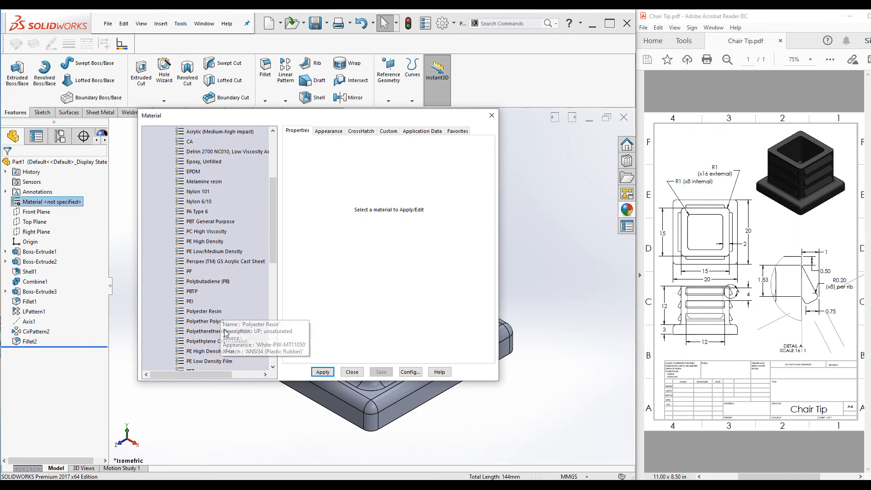
{"action": "left_click", "coordinate": [218, 341]}
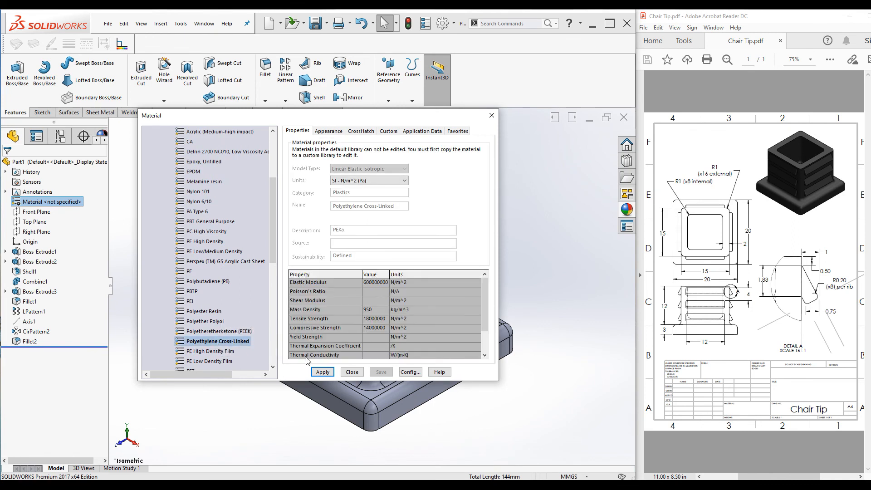
{"action": "left_click", "coordinate": [323, 371]}
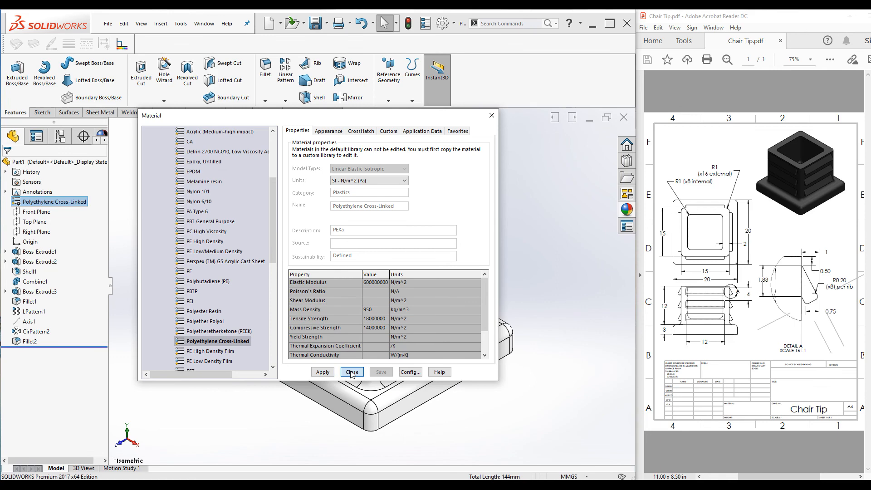
{"action": "left_click", "coordinate": [352, 372]}
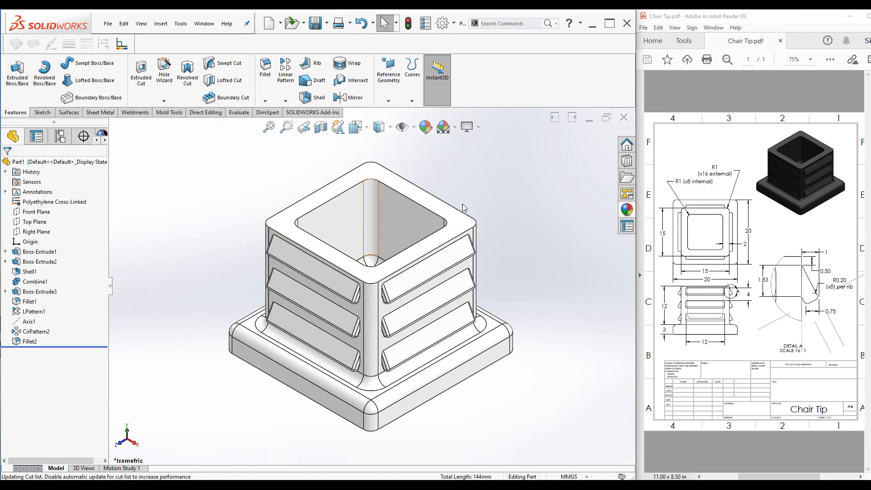
Apply the textured plastic appearance PW-MT11000 to the part
{"action": "left_click", "coordinate": [627, 209]}
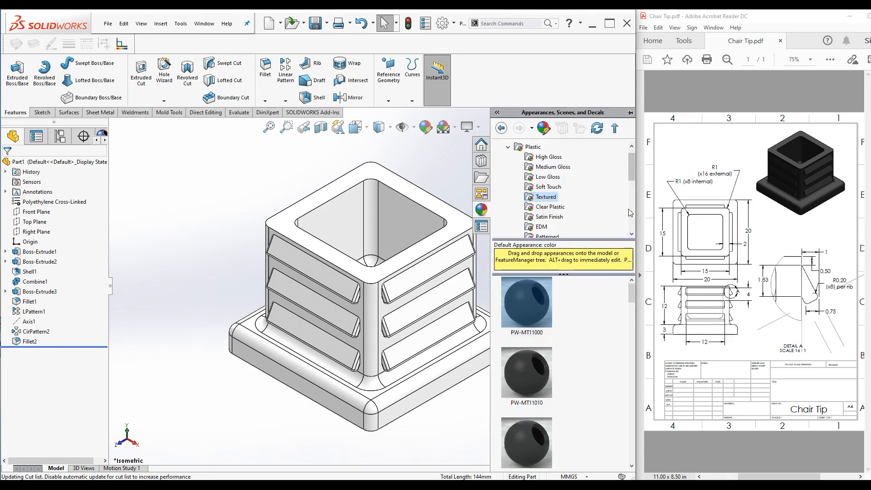
{"action": "left_click", "coordinate": [508, 146]}
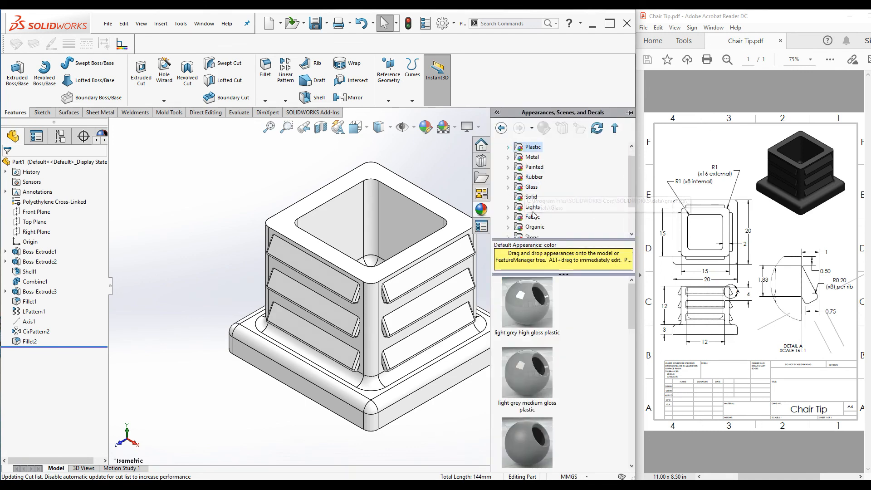
{"action": "scroll", "coordinate": [530, 200], "scroll_direction": "up", "scroll_amount": 1}
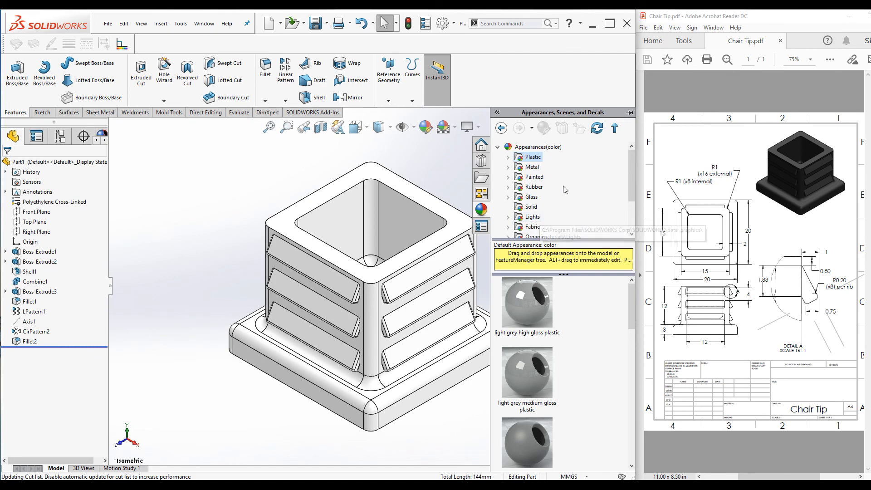
{"action": "scroll", "coordinate": [530, 202], "scroll_direction": "down", "scroll_amount": 3}
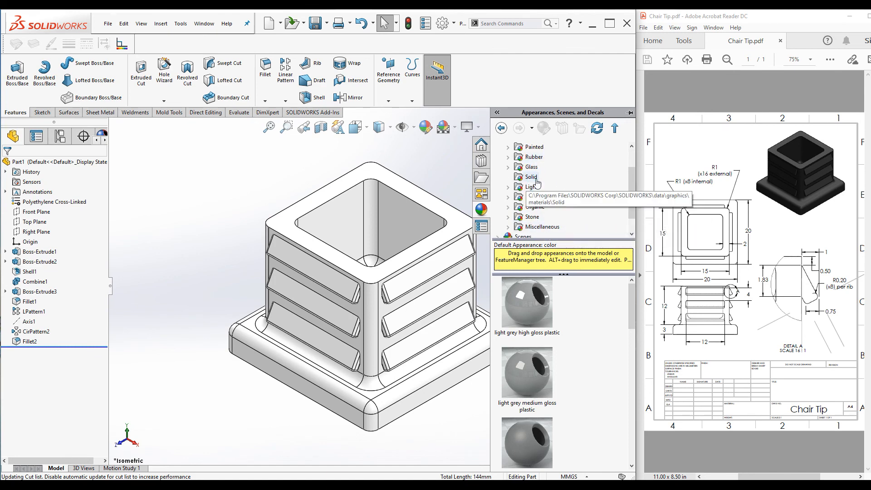
{"action": "scroll", "coordinate": [509, 196], "scroll_direction": "up", "scroll_amount": 3}
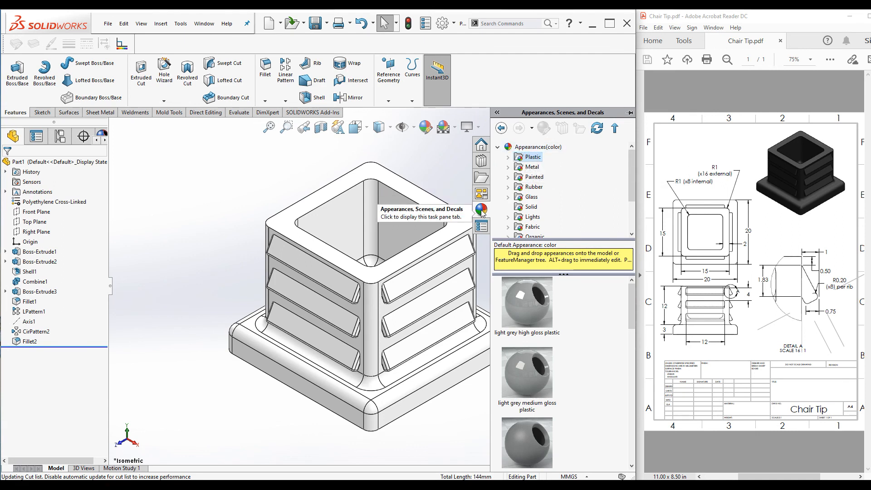
{"action": "left_click", "coordinate": [508, 156]}
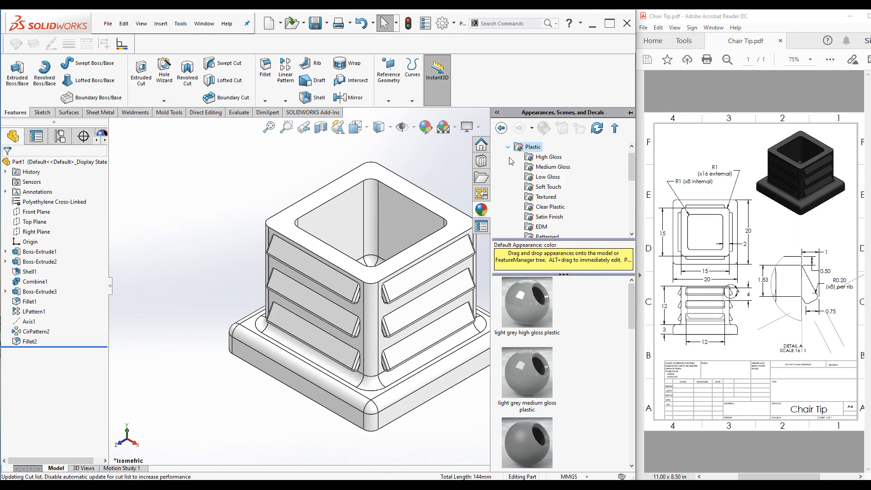
{"action": "left_click", "coordinate": [540, 188]}
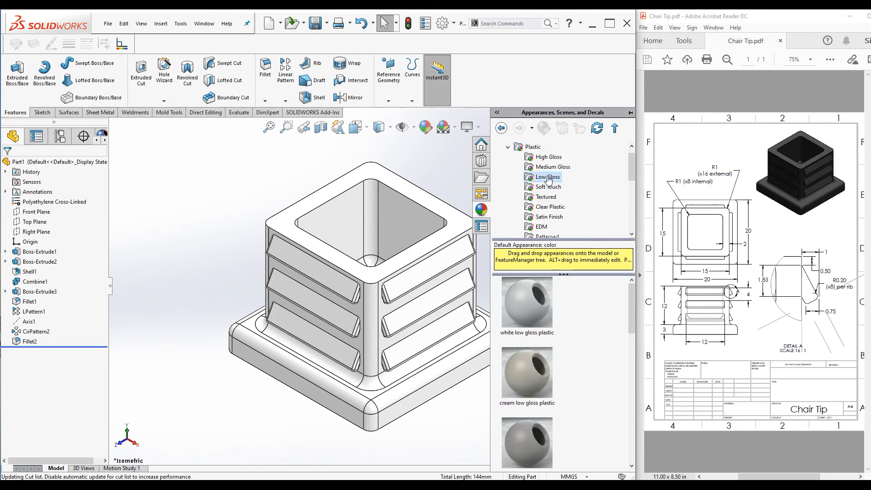
{"action": "left_click", "coordinate": [545, 198]}
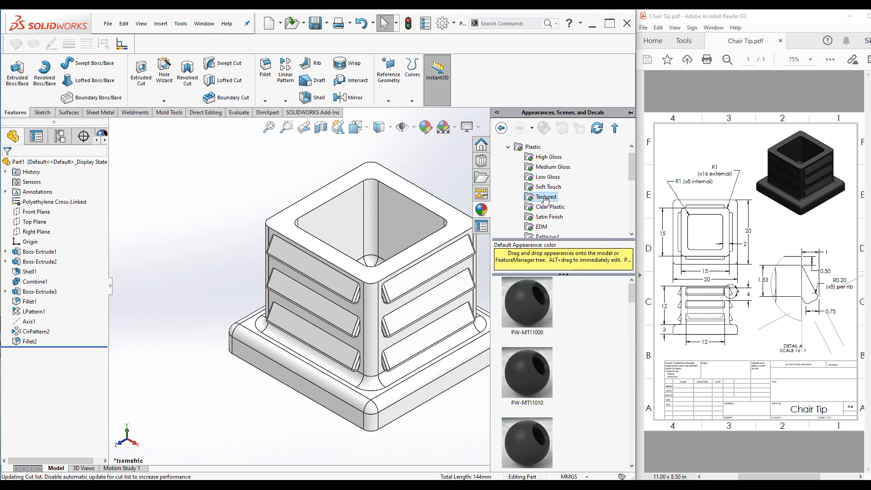
{"action": "mouse_move", "coordinate": [528, 309]}
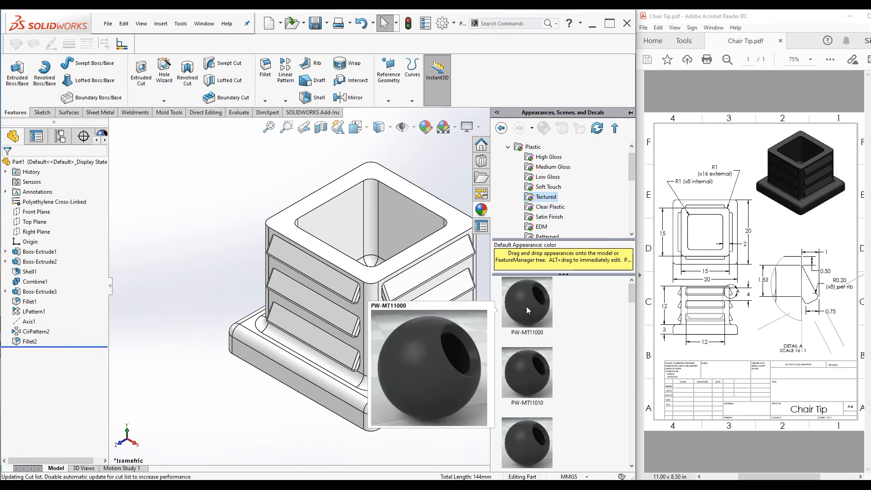
{"action": "double_click", "coordinate": [527, 308]}
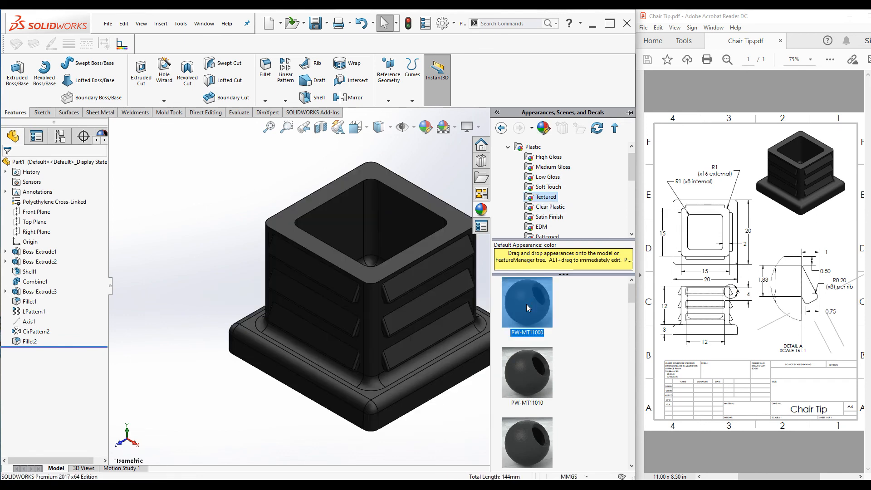
{"action": "left_click", "coordinate": [209, 200]}
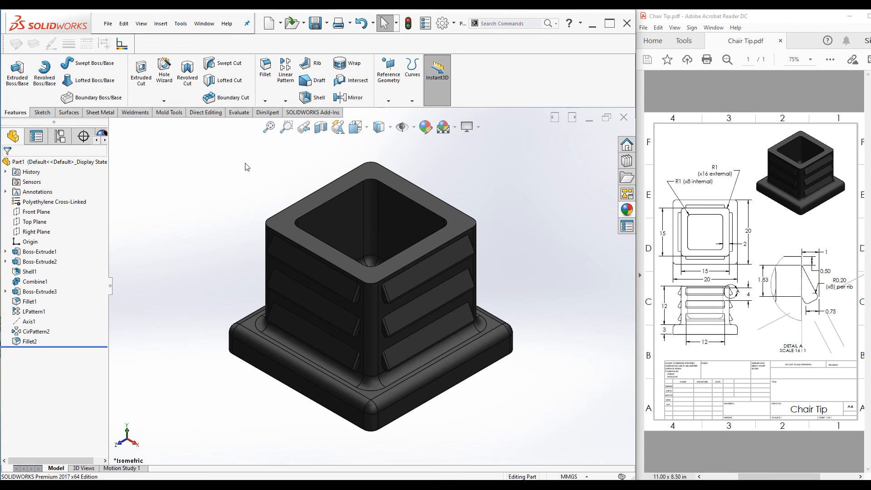
Save the part as Part1 in the Plastic Chair Tip folder
{"action": "left_click", "coordinate": [319, 29]}
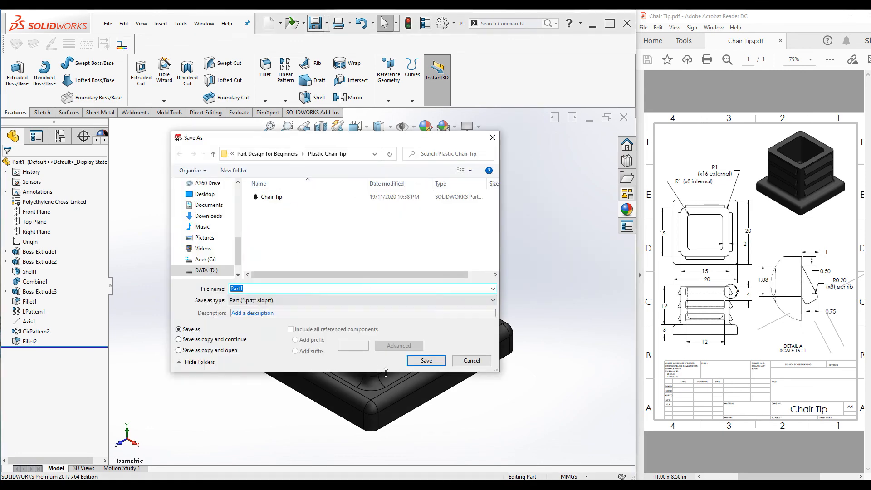
{"action": "left_click", "coordinate": [419, 363]}
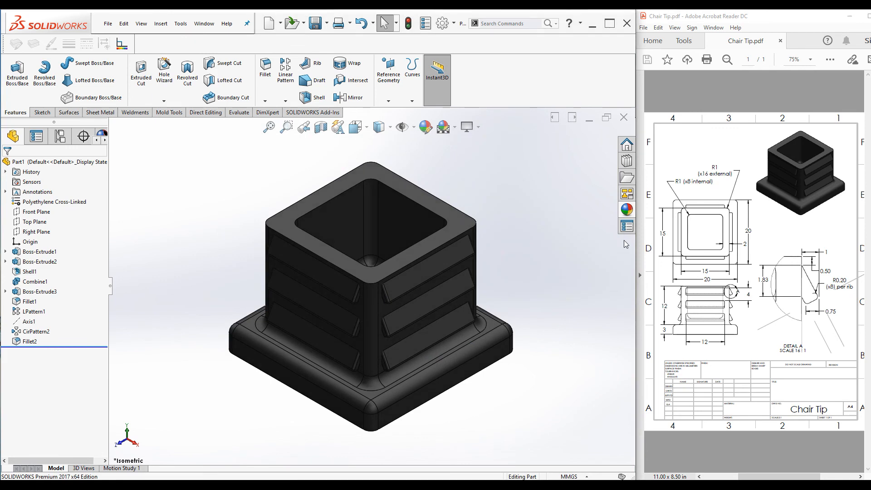